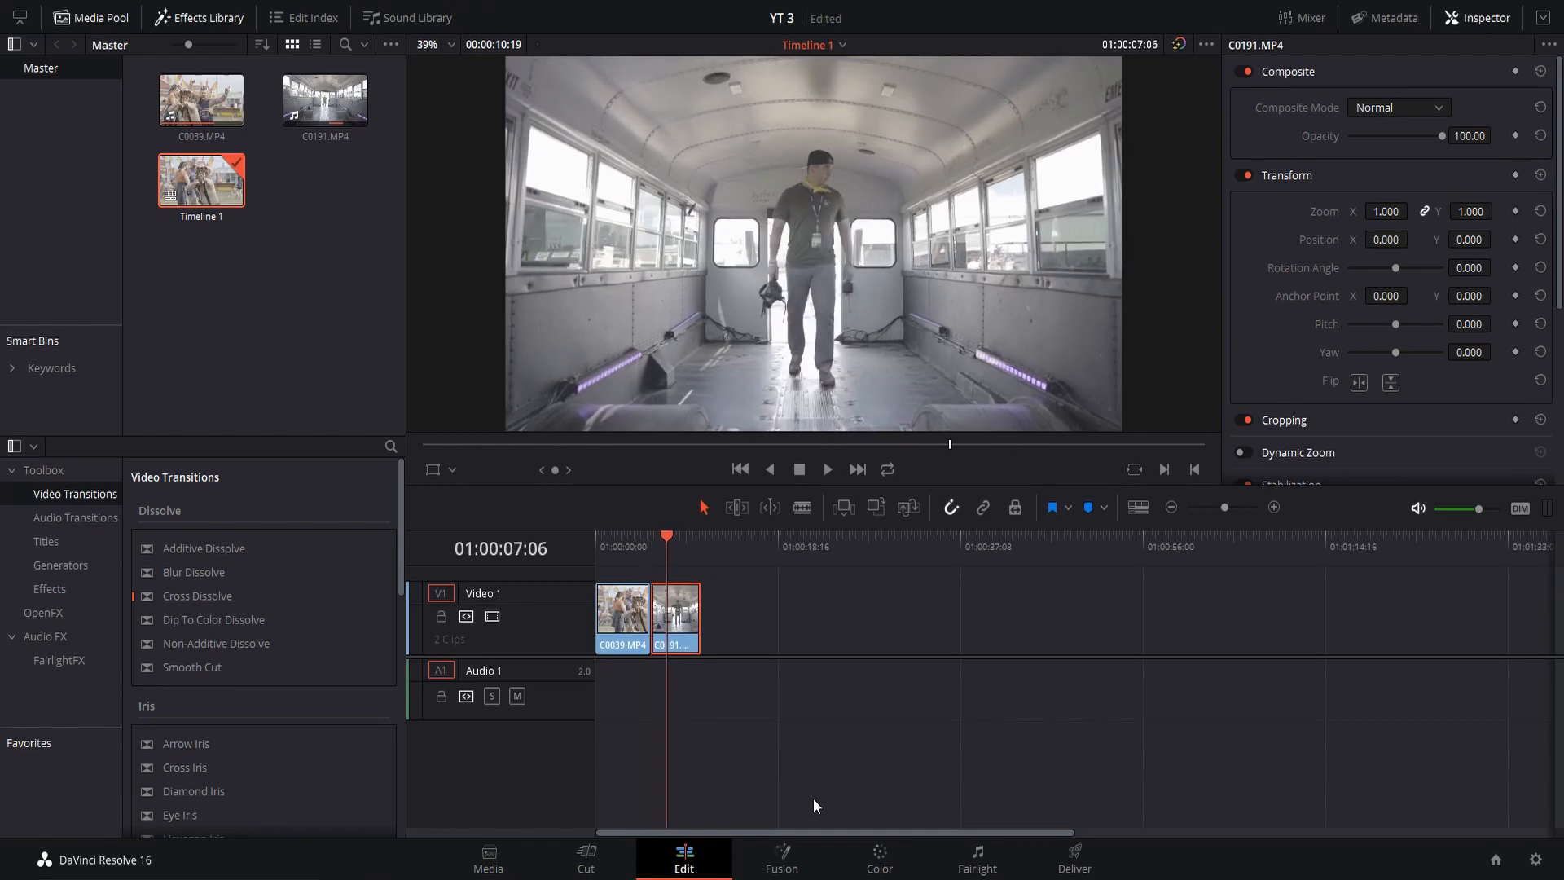
Switch to the Color page and select the first clip, the outdoor fairground shot, for grading
left_click(873, 860)
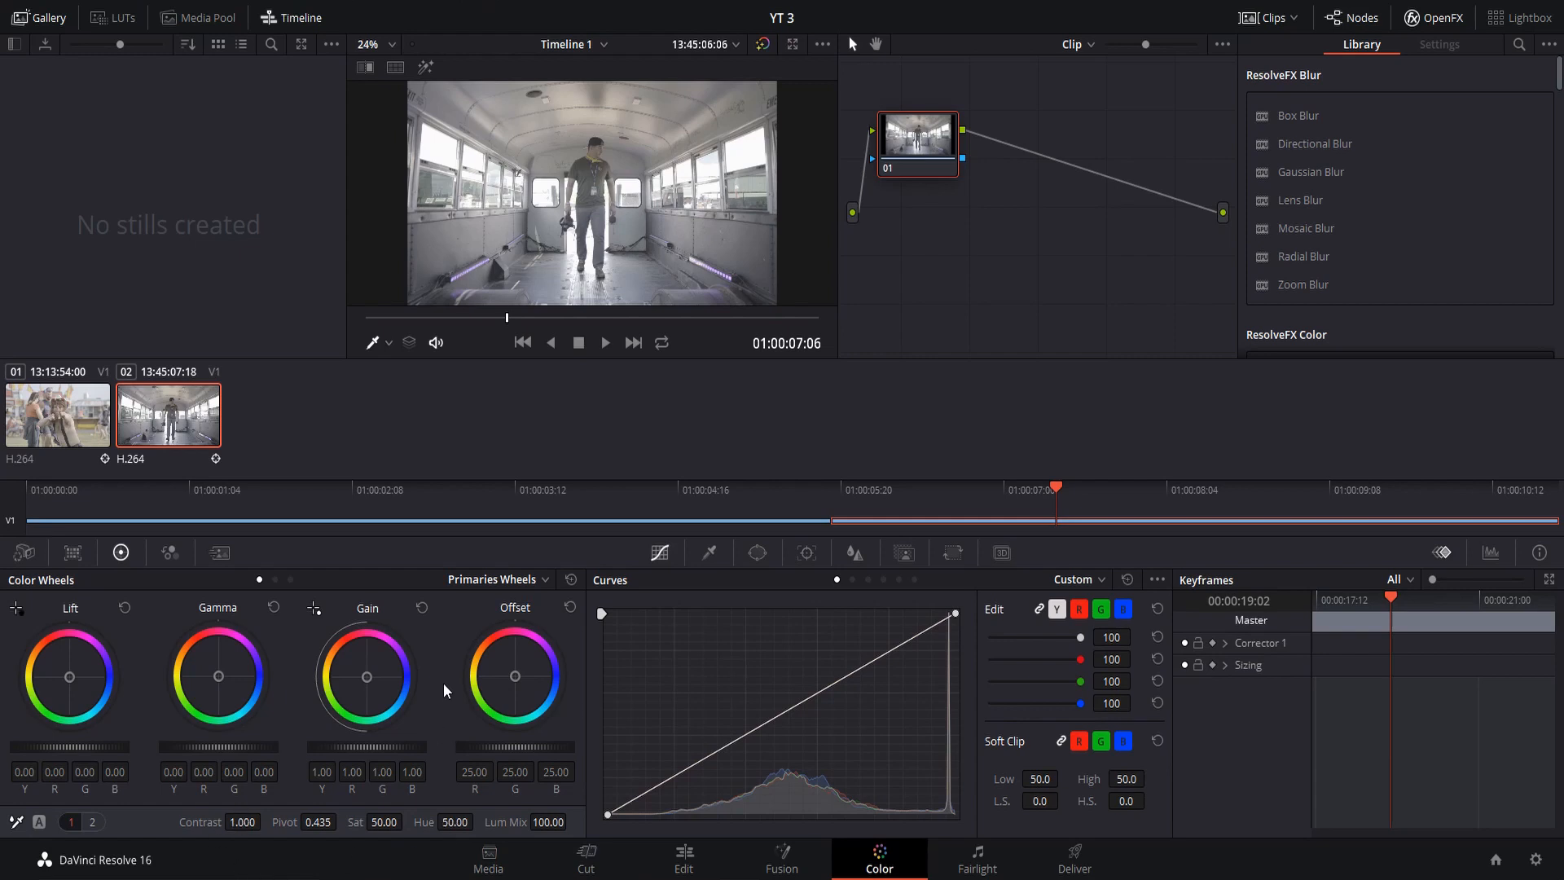
left_click(58, 421)
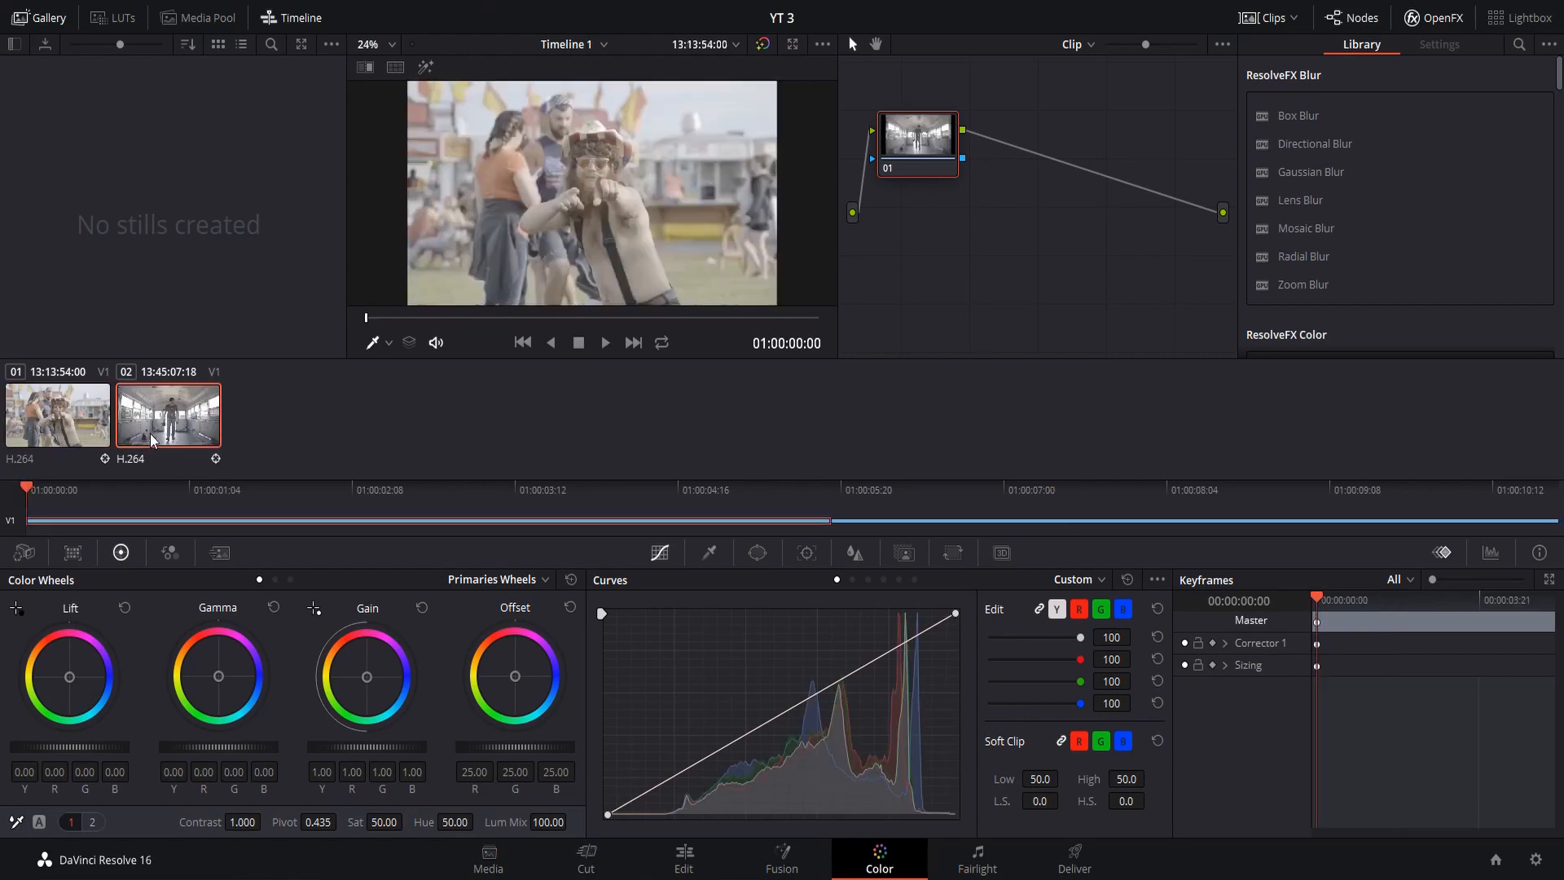
left_click(149, 414)
left_click(83, 416)
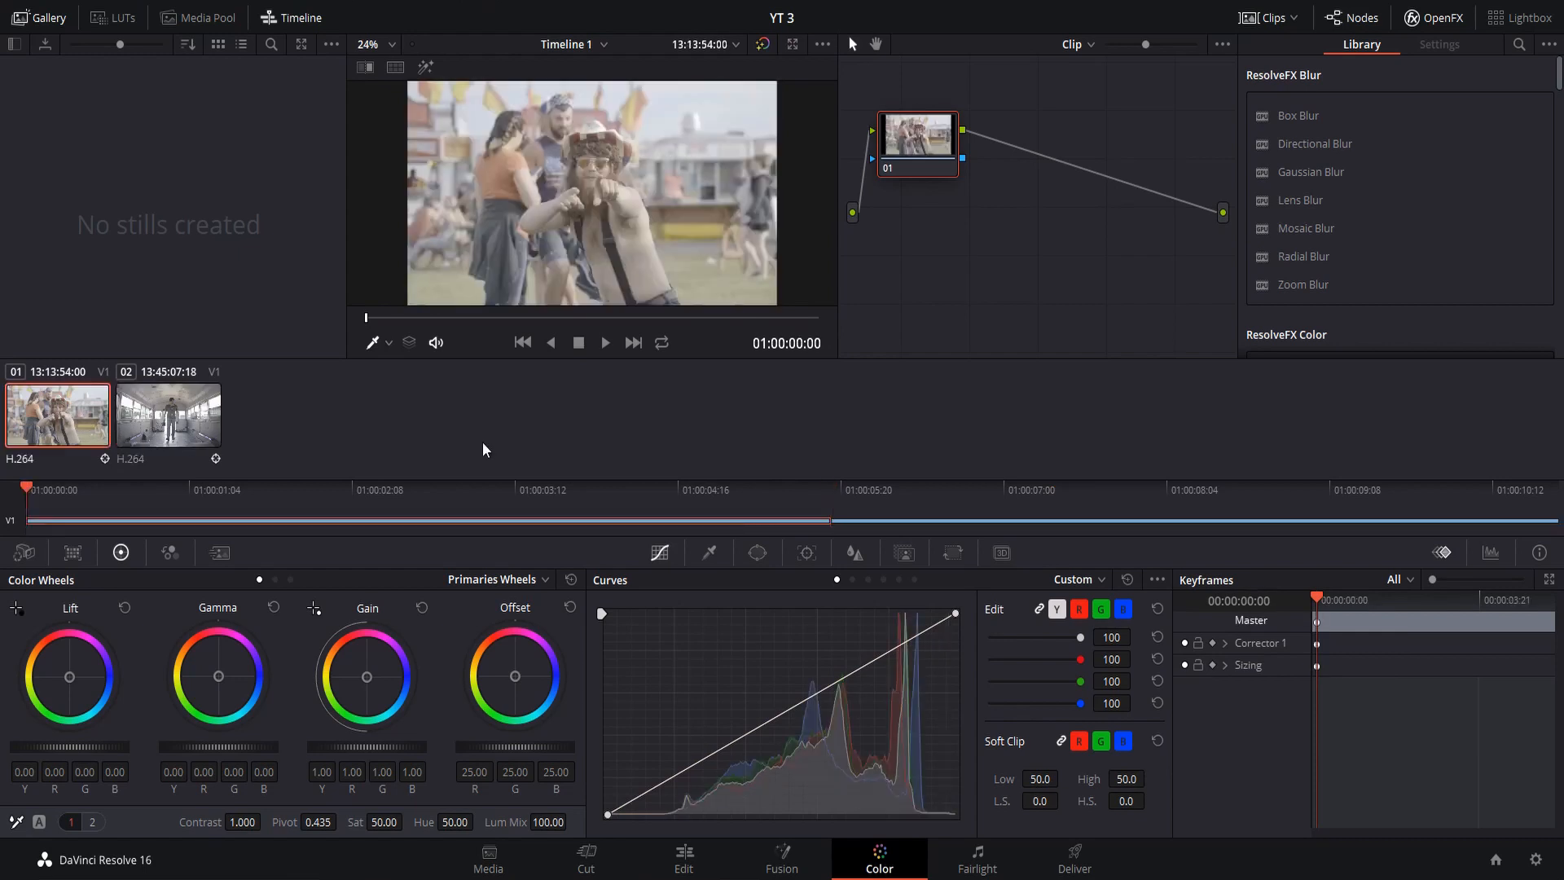
Toggle the clip thumbnails and the node graph off and back on, nudging node 01 slightly
left_click(1272, 20)
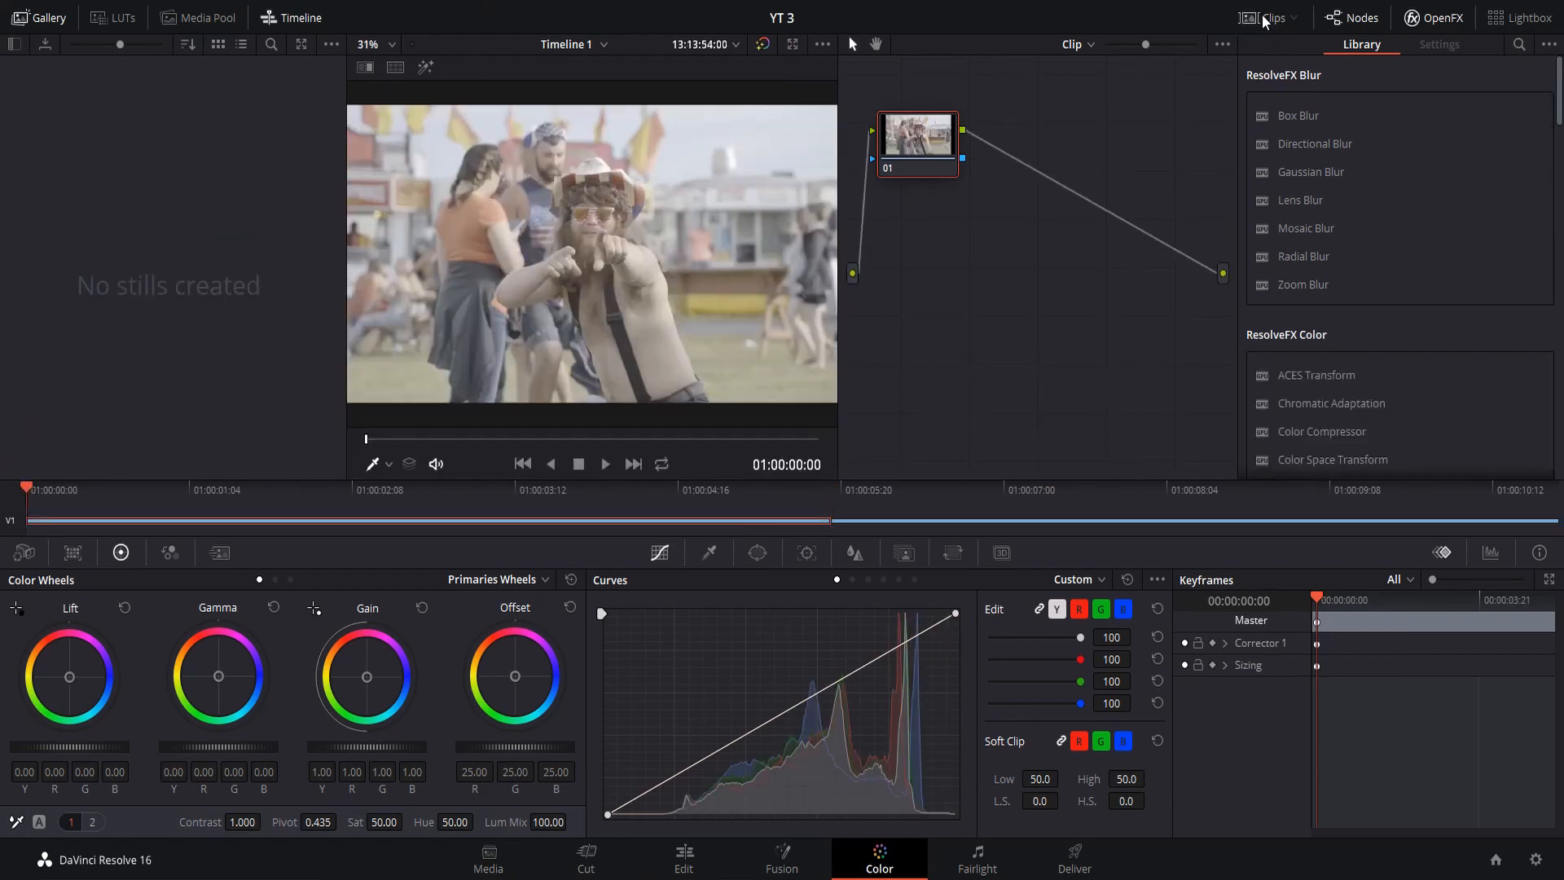
left_click(1270, 19)
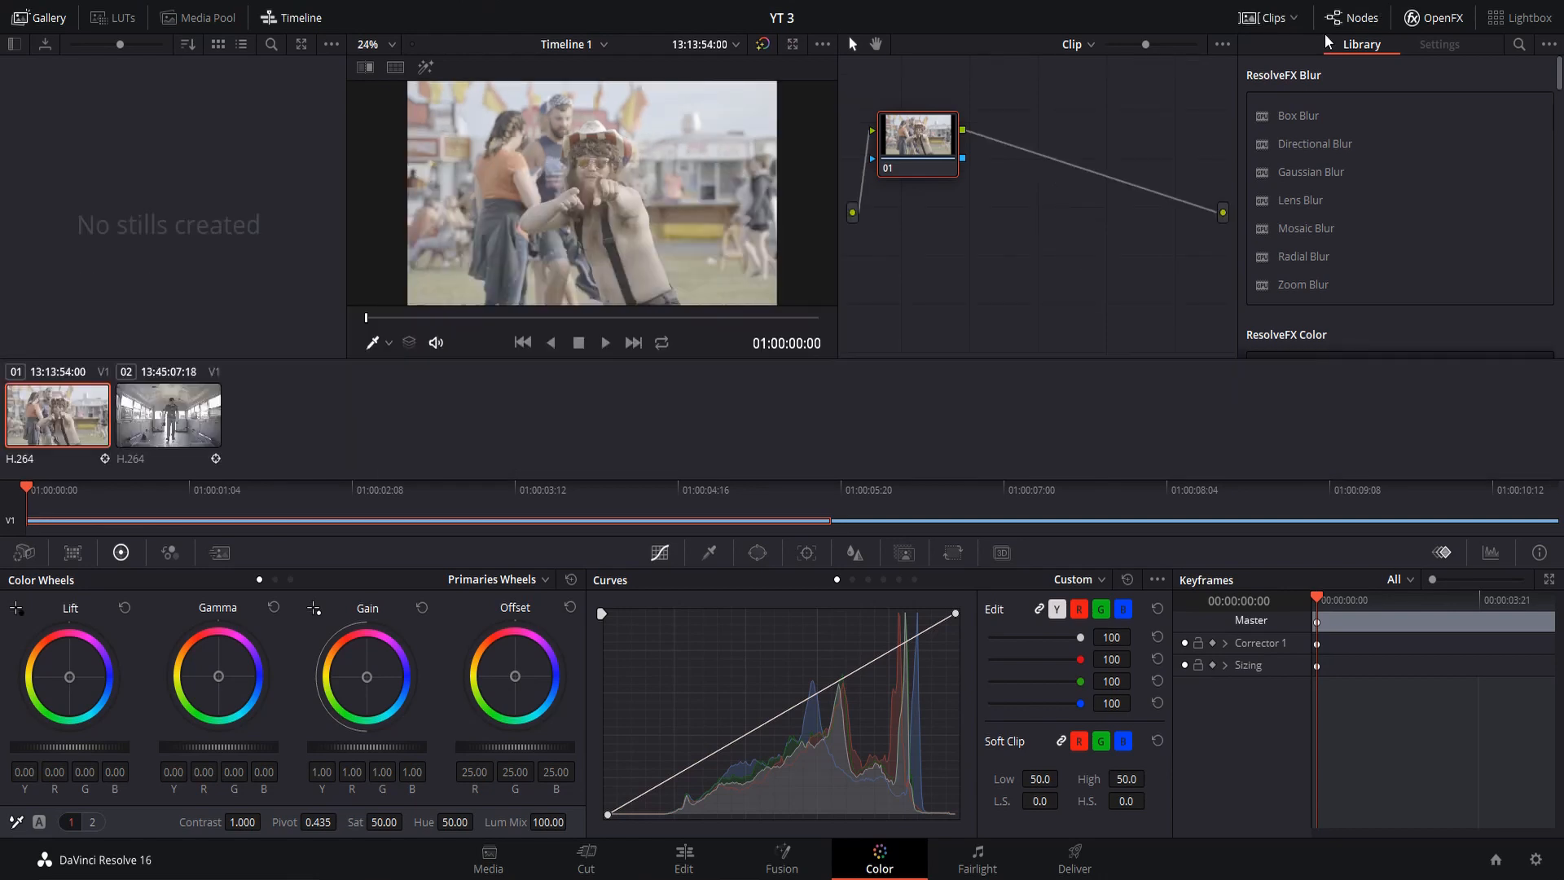
mouse_move(930, 147)
left_mouse_down()
mouse_move(982, 132)
mouse_move(943, 134)
left_mouse_up()
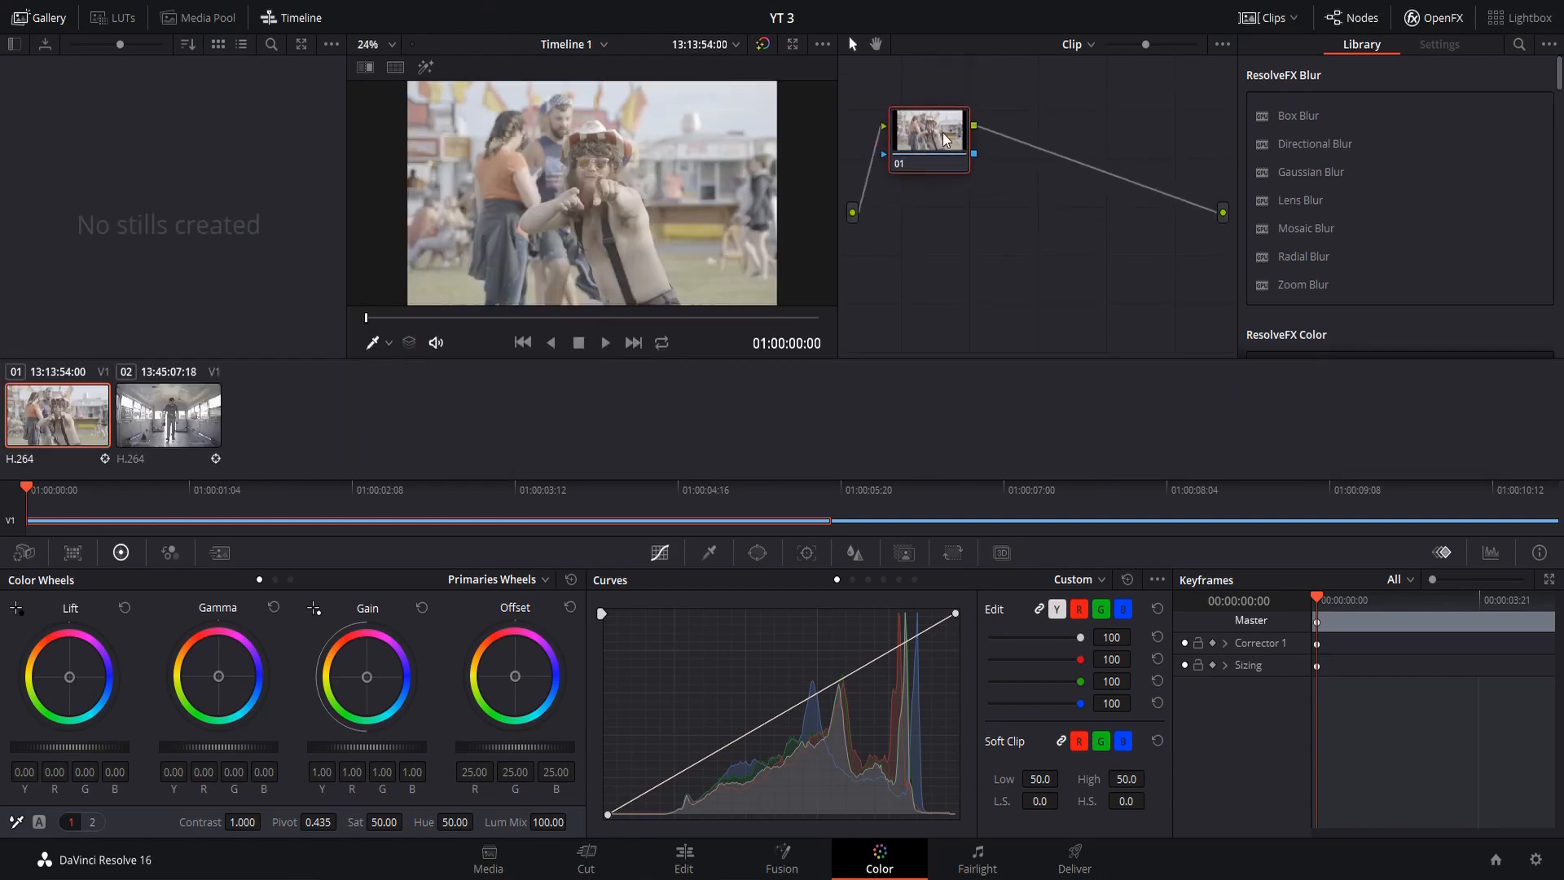
left_click(1358, 19)
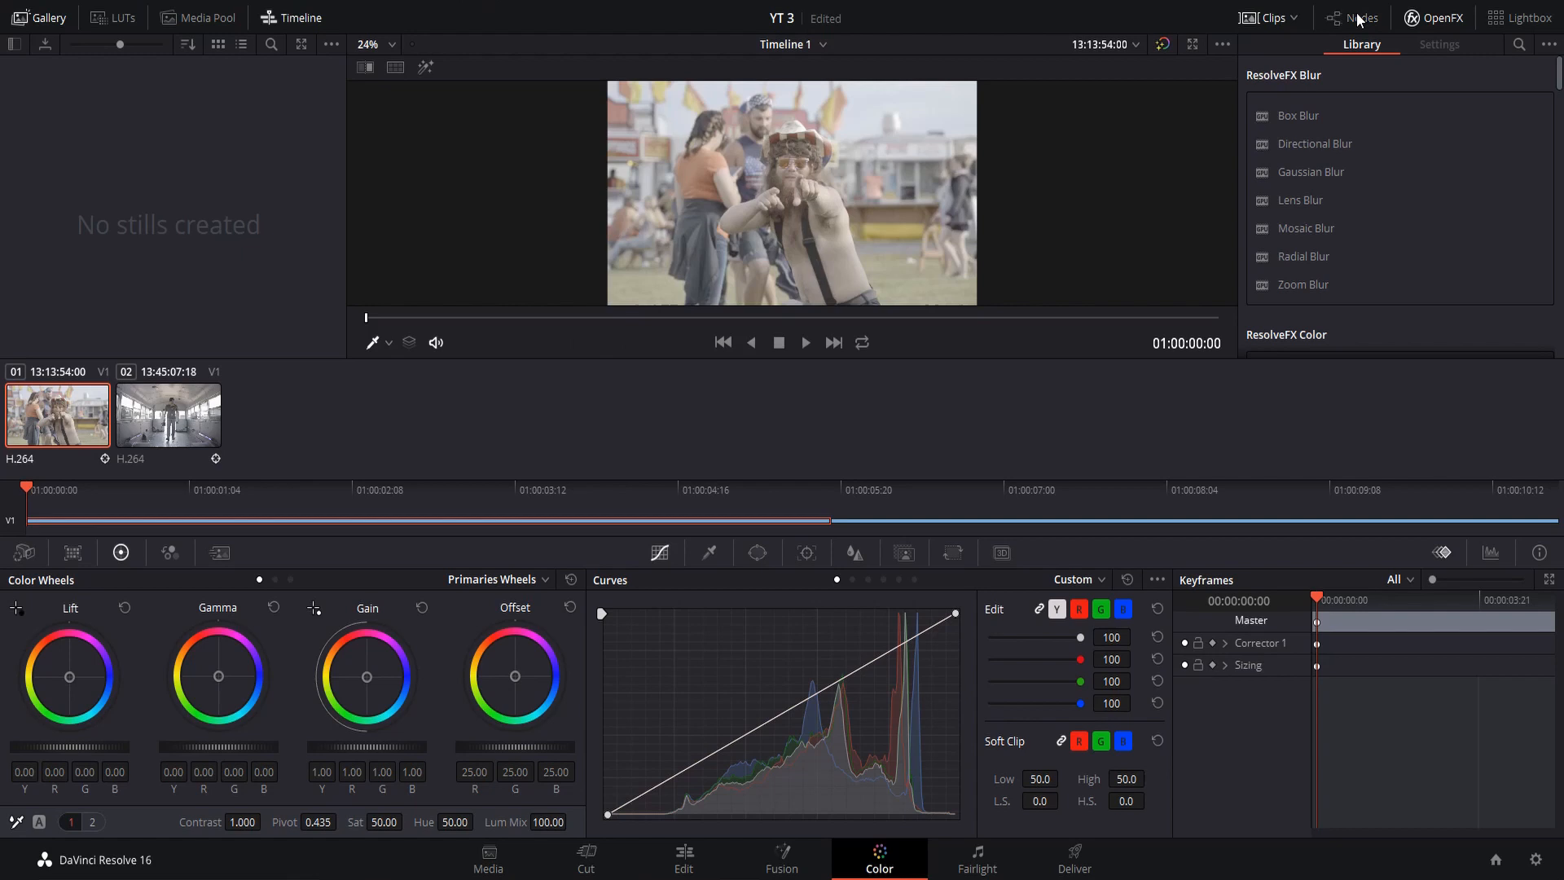
left_click(1357, 19)
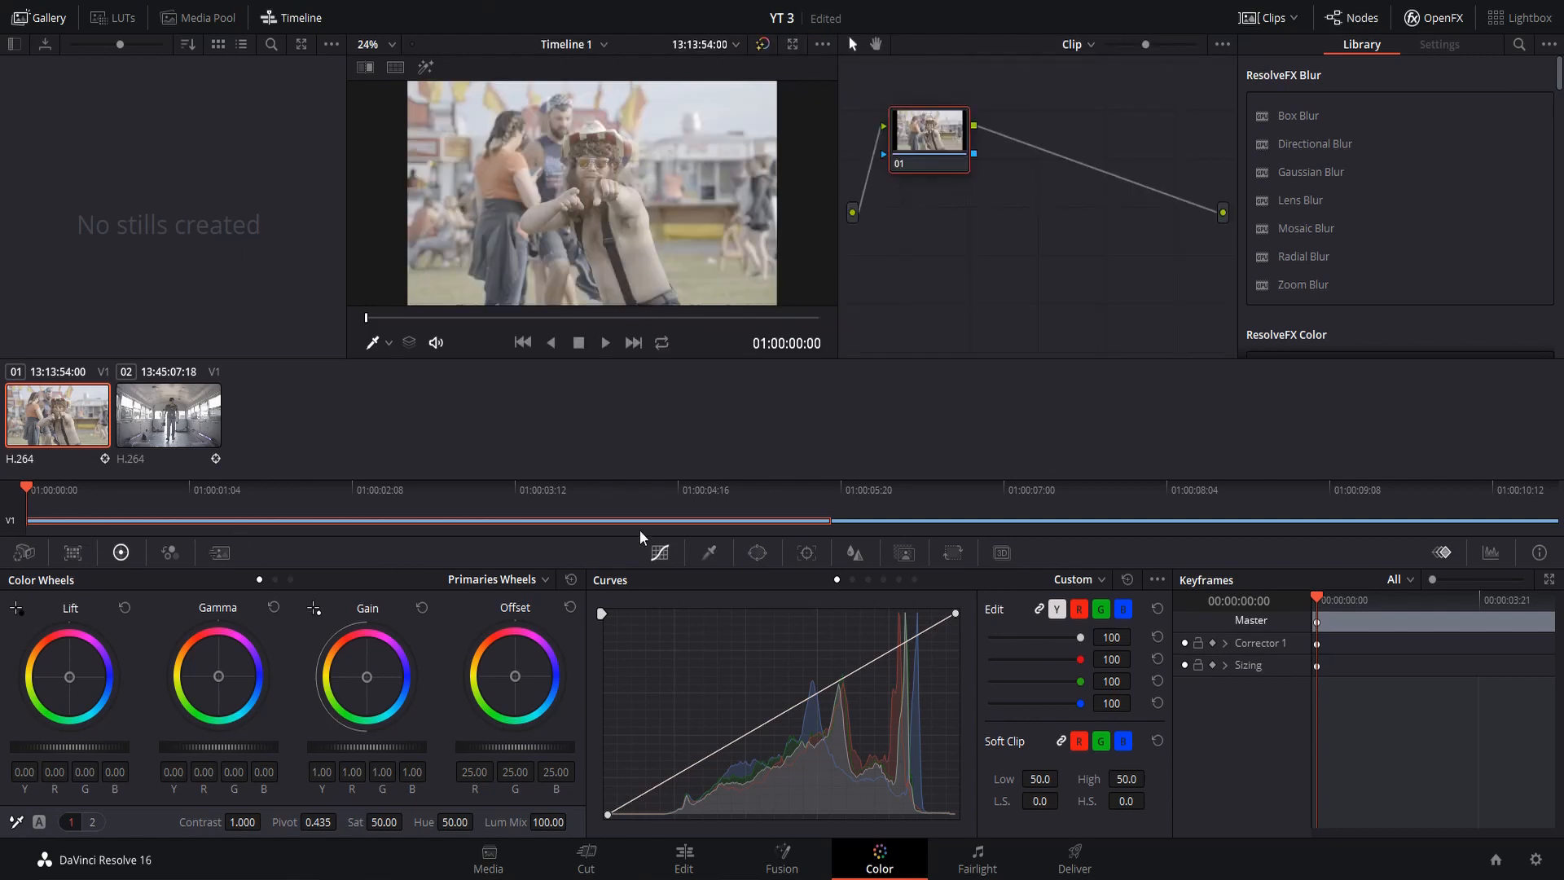
Park the playhead at 01:00:01:02 in the fairground clip and set its contrast to 1.136
key("Down")
left_click_drag(832, 488, 192, 490)
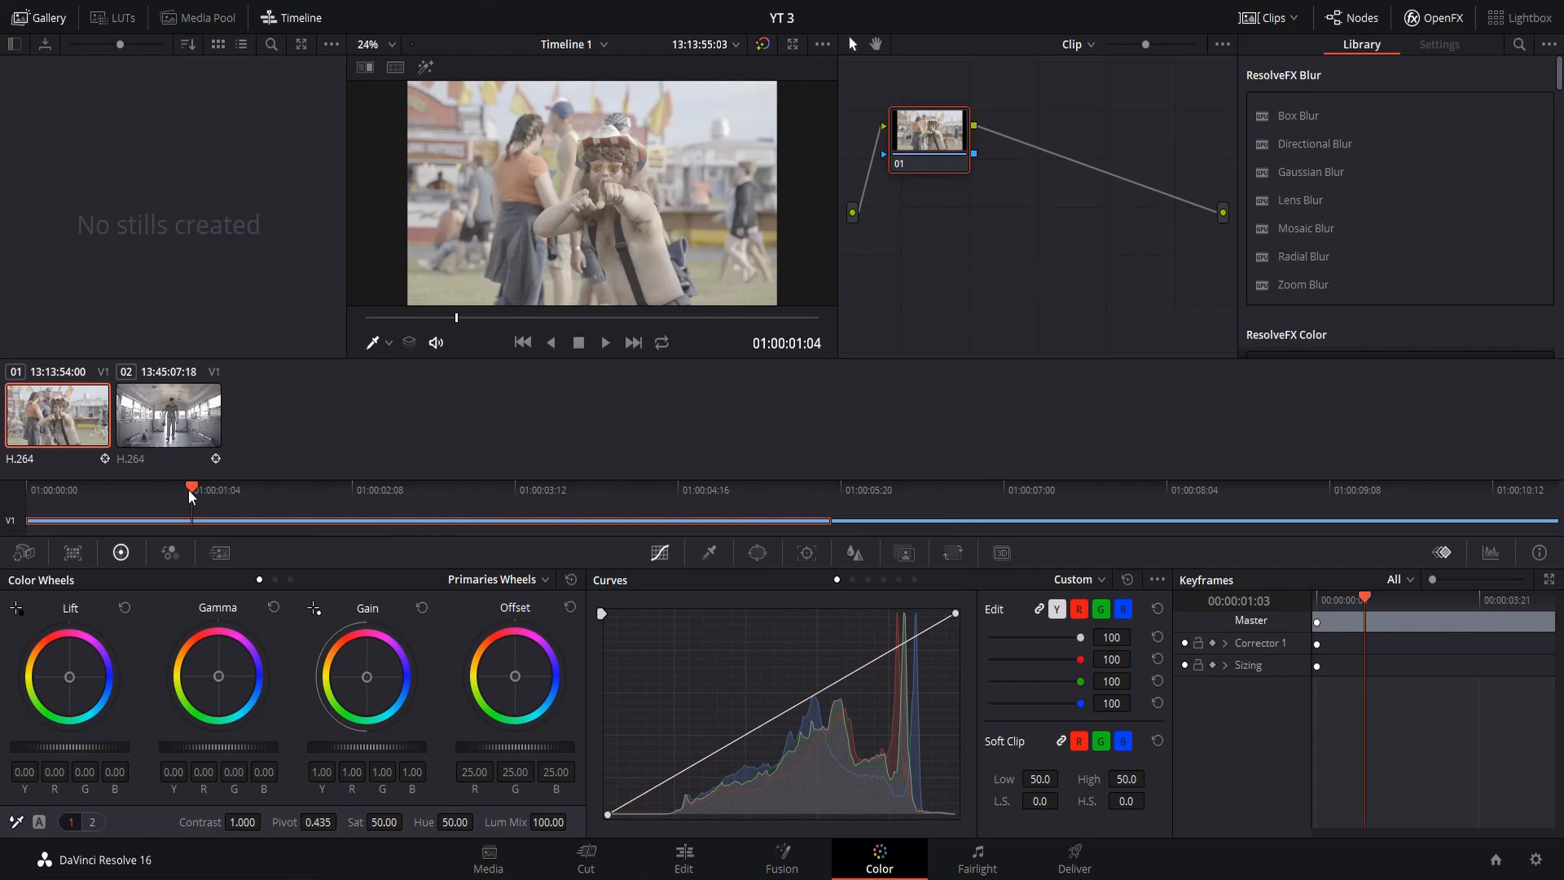
left_click_drag(188, 492, 182, 487)
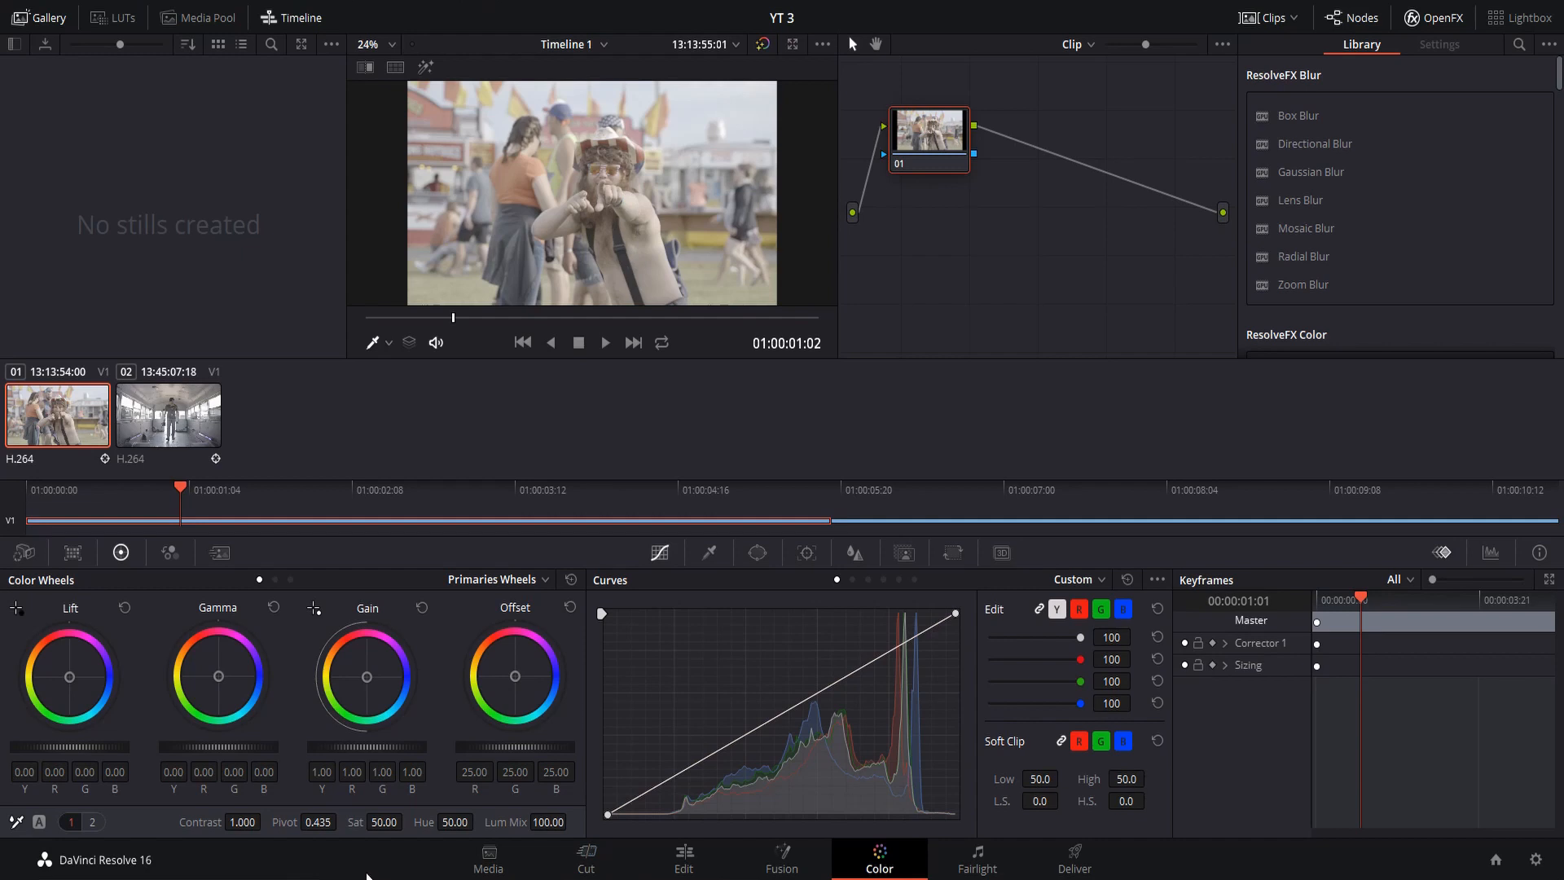
left_click_drag(246, 823, 265, 821)
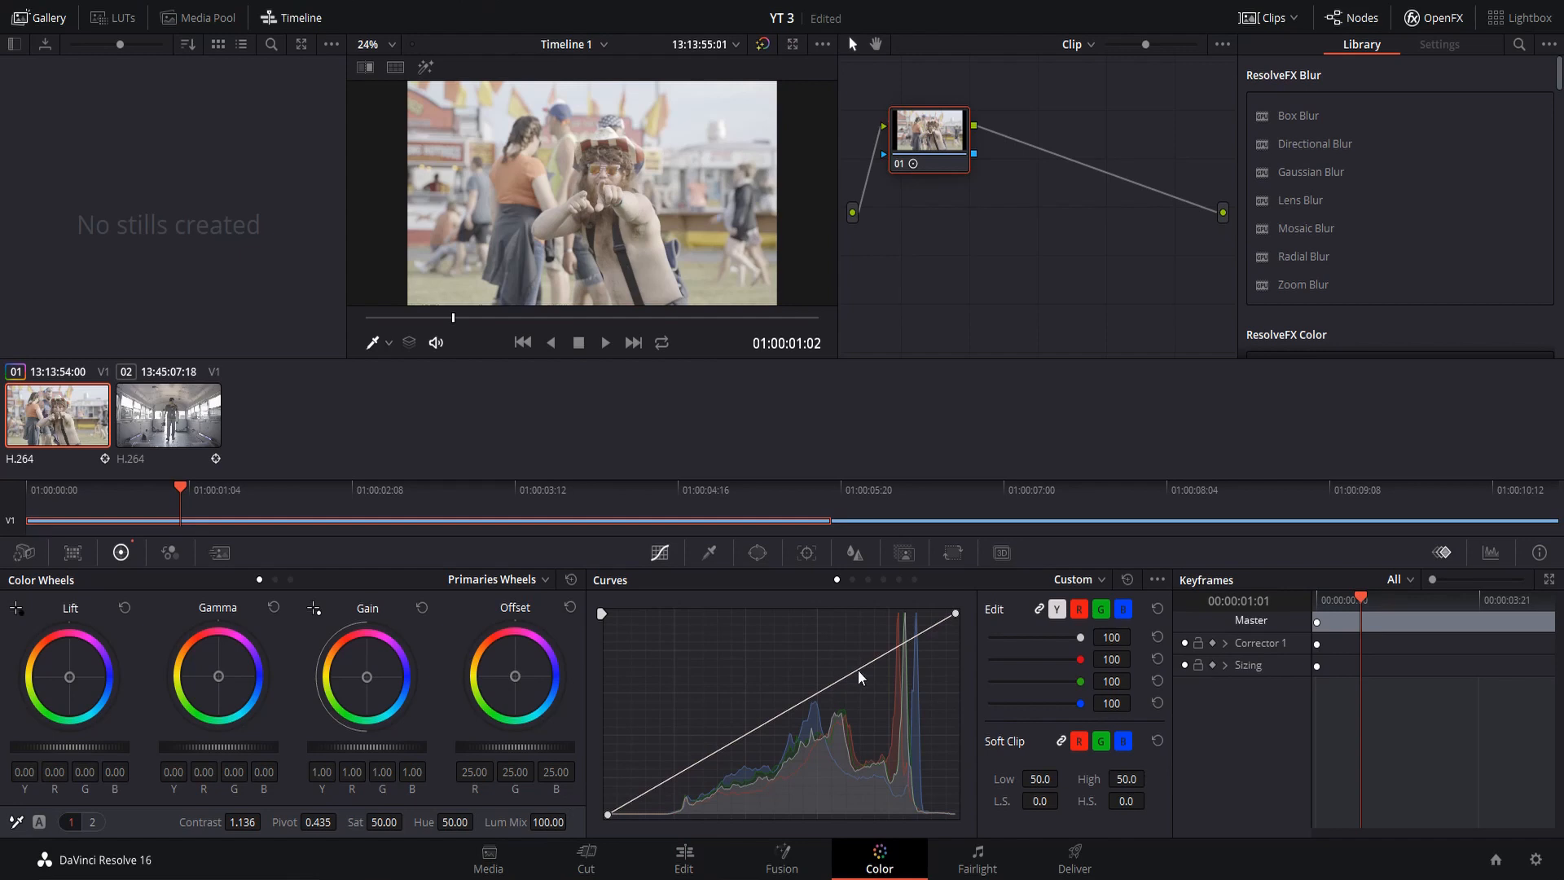
Shape the fairground clip's custom curve into a gentle S with lowered shadows and midtones and raised highlights, and set saturation to 83.20
left_click_drag(673, 774, 675, 785)
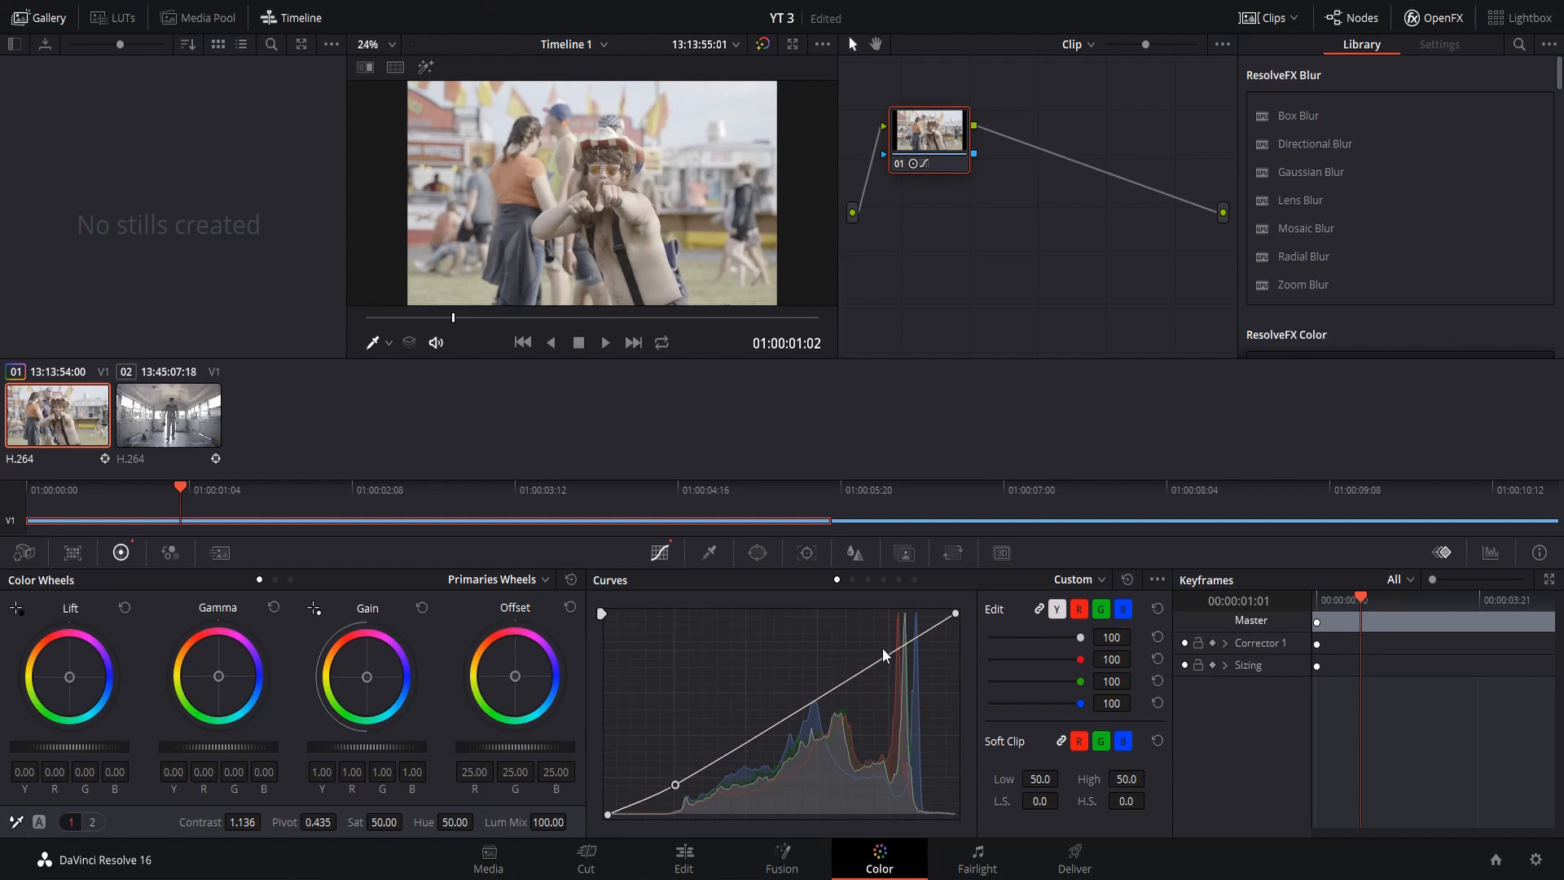
left_click_drag(890, 652, 884, 646)
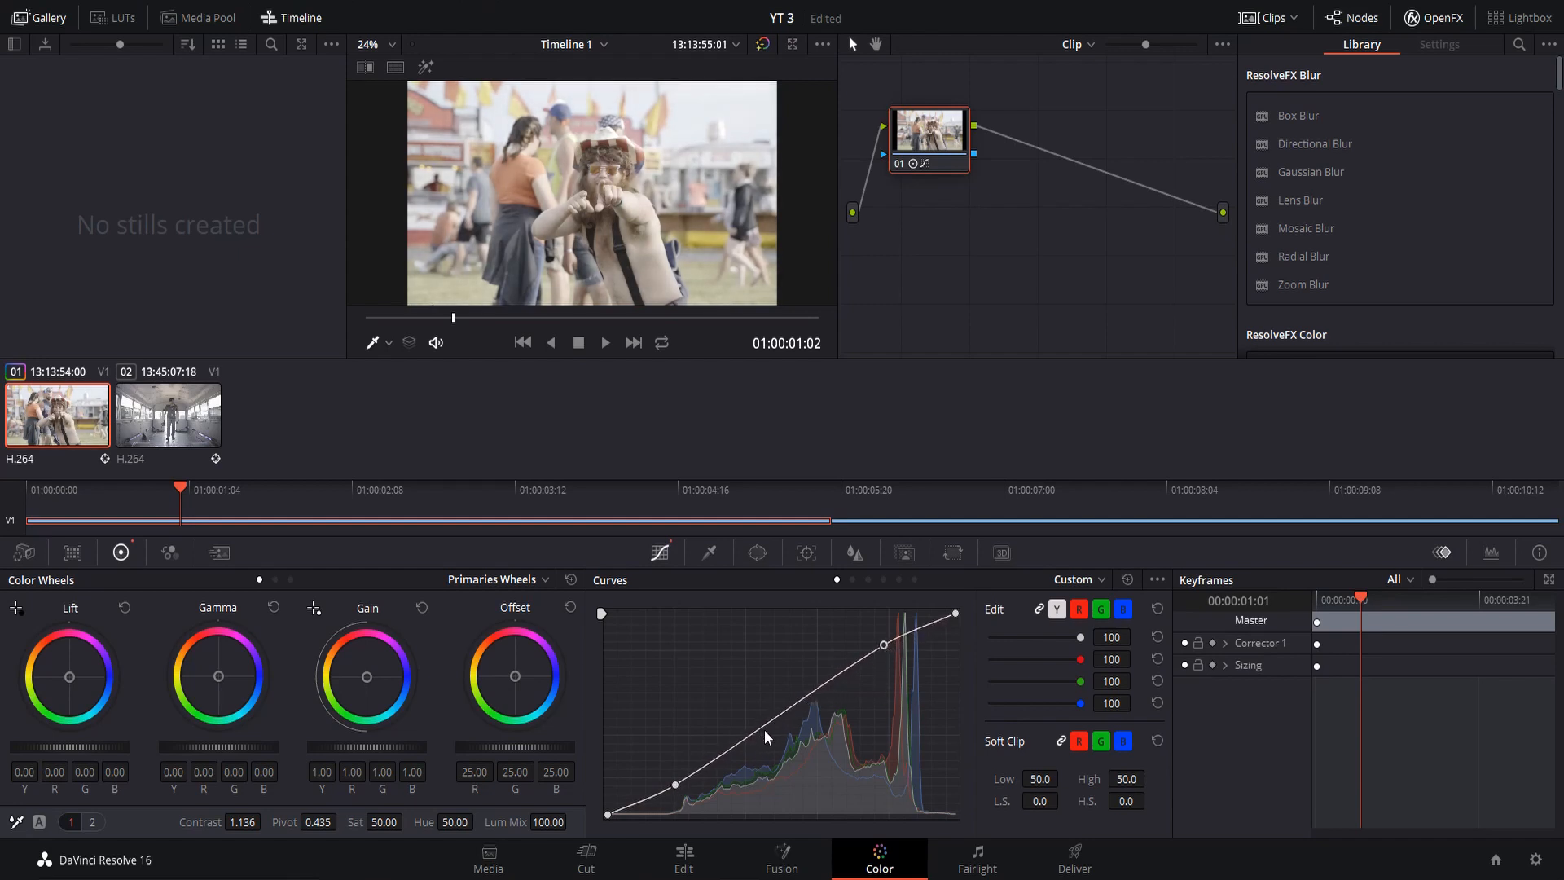
left_click_drag(765, 725, 768, 733)
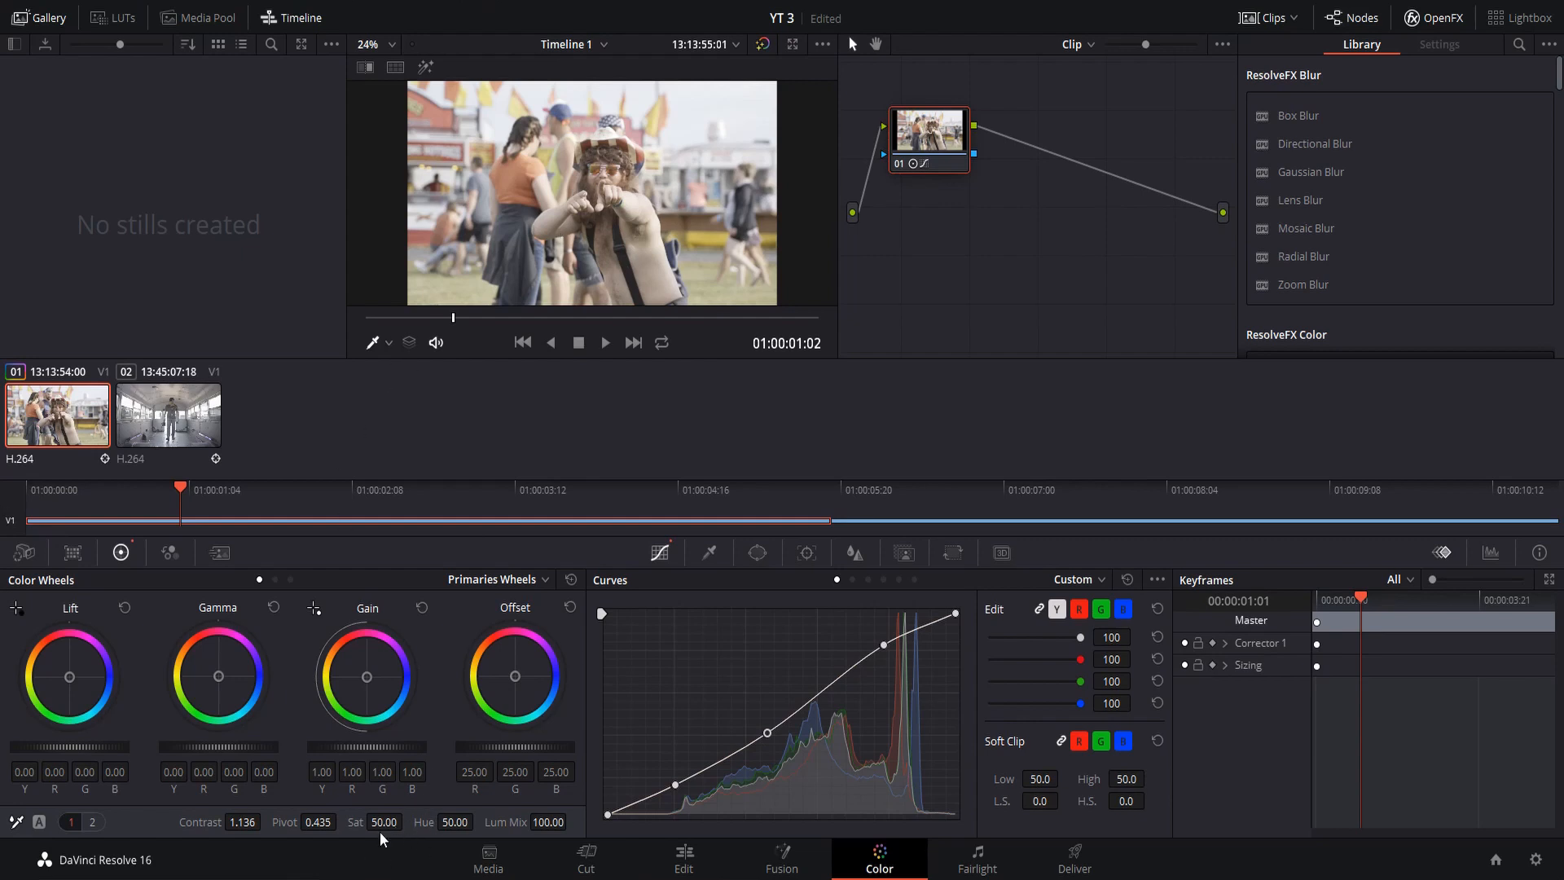
left_click_drag(378, 823, 410, 821)
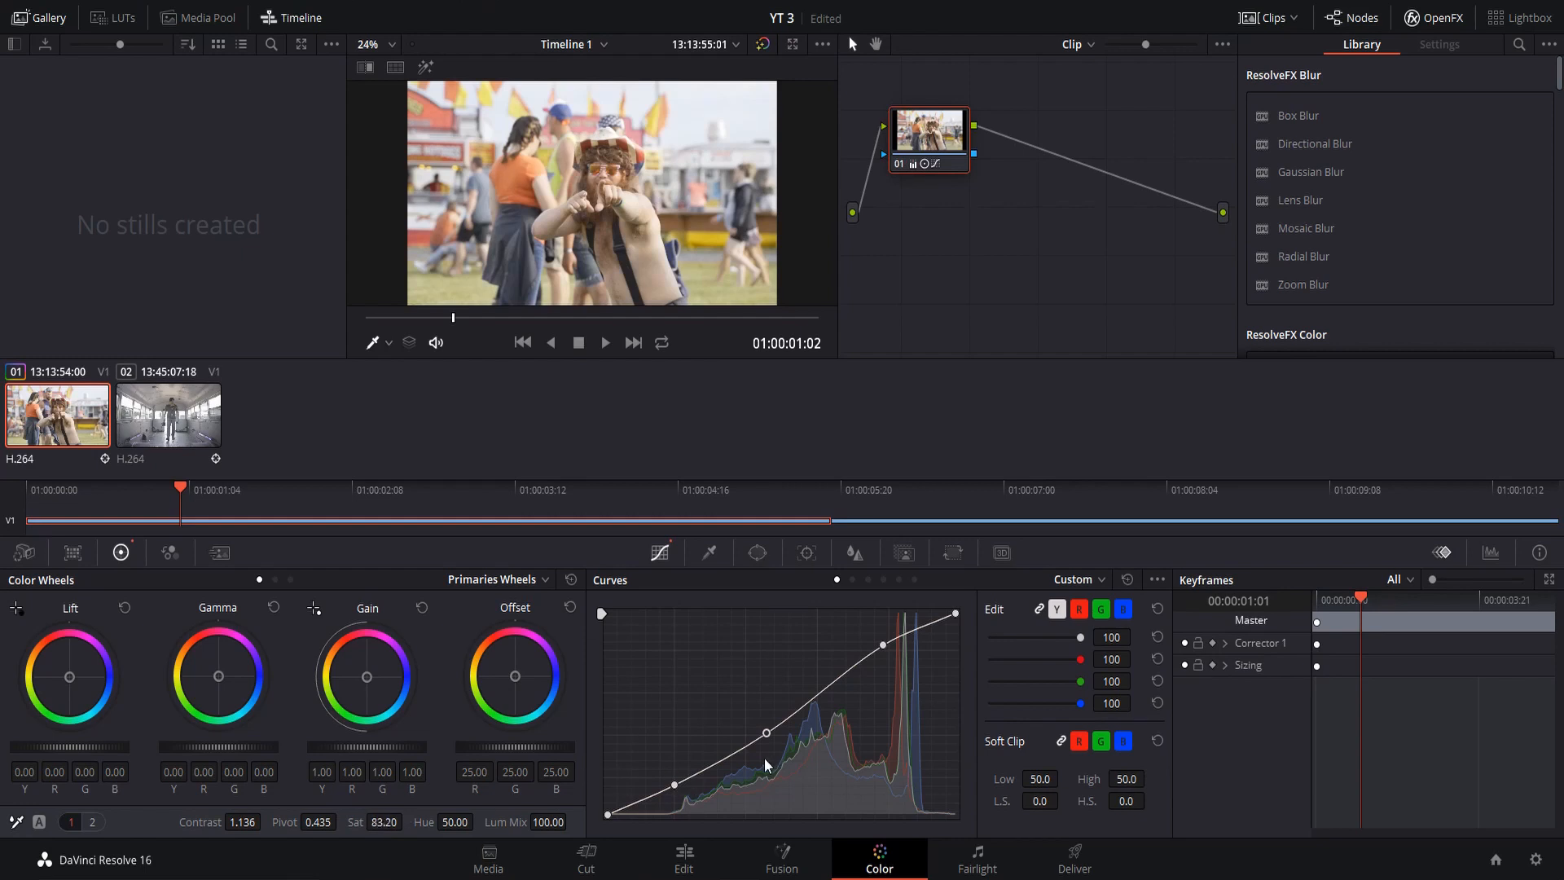
left_click_drag(676, 787, 679, 796)
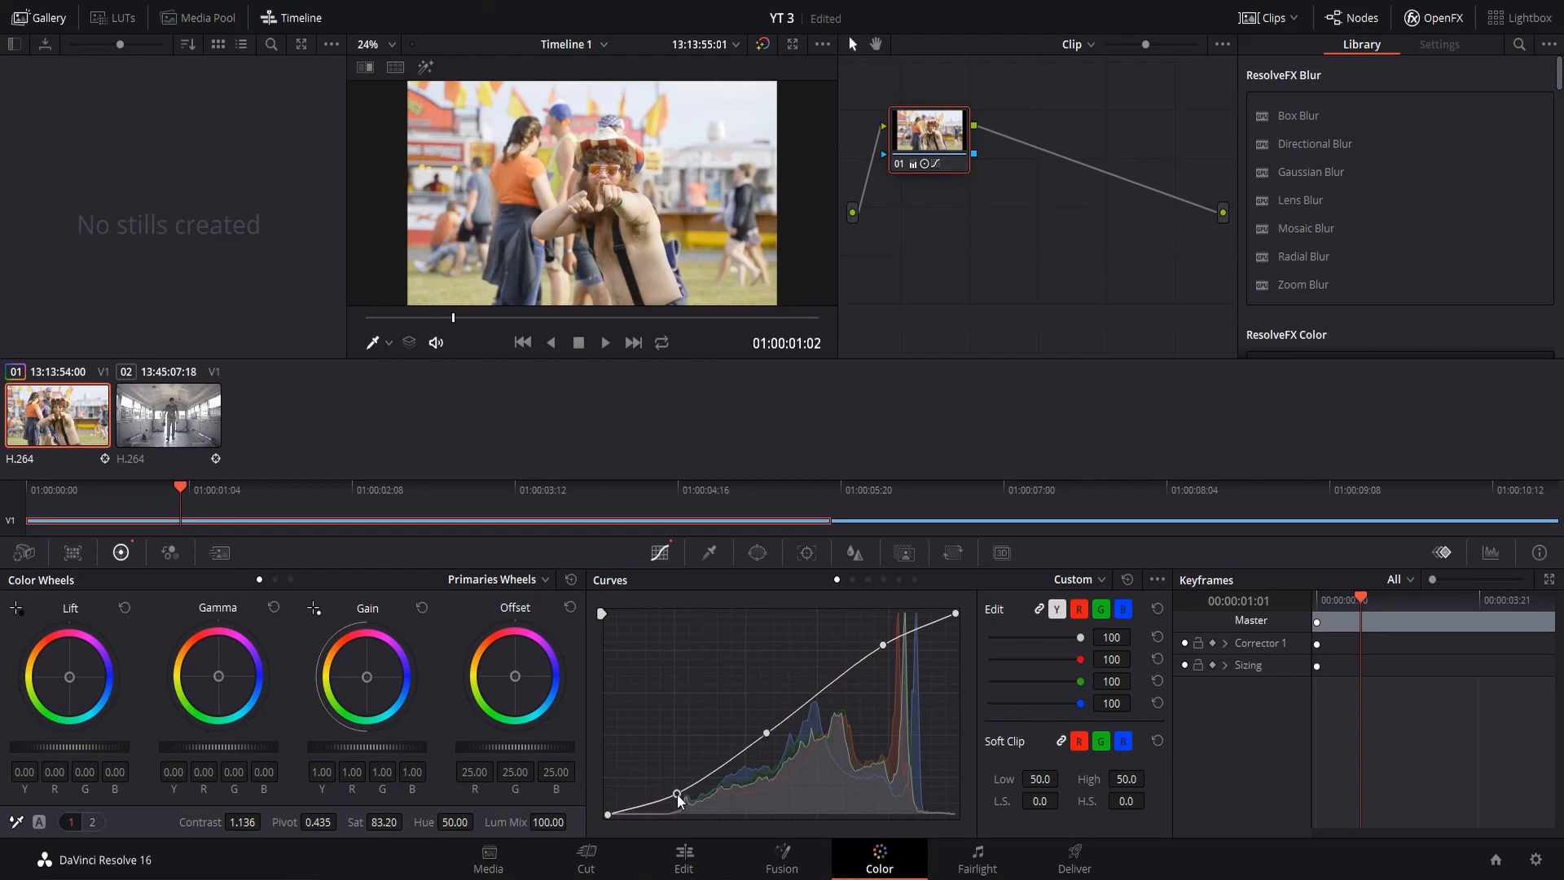
Sharpen the fairground clip with the Sharpen mode, setting the radius to 0.44 on all three channels
left_click(853, 551)
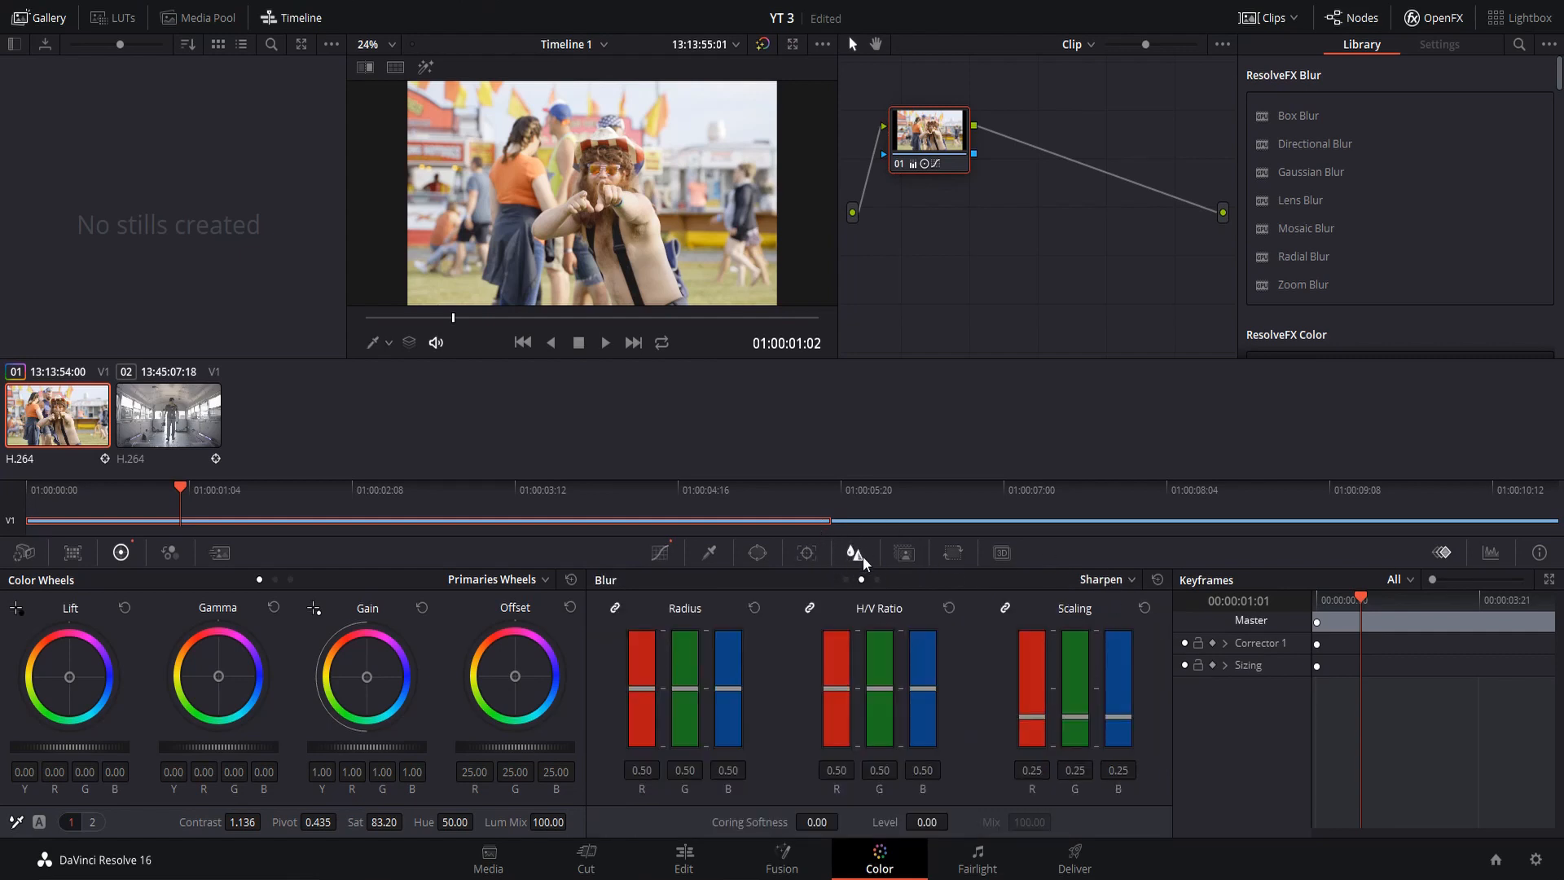
left_click(1131, 582)
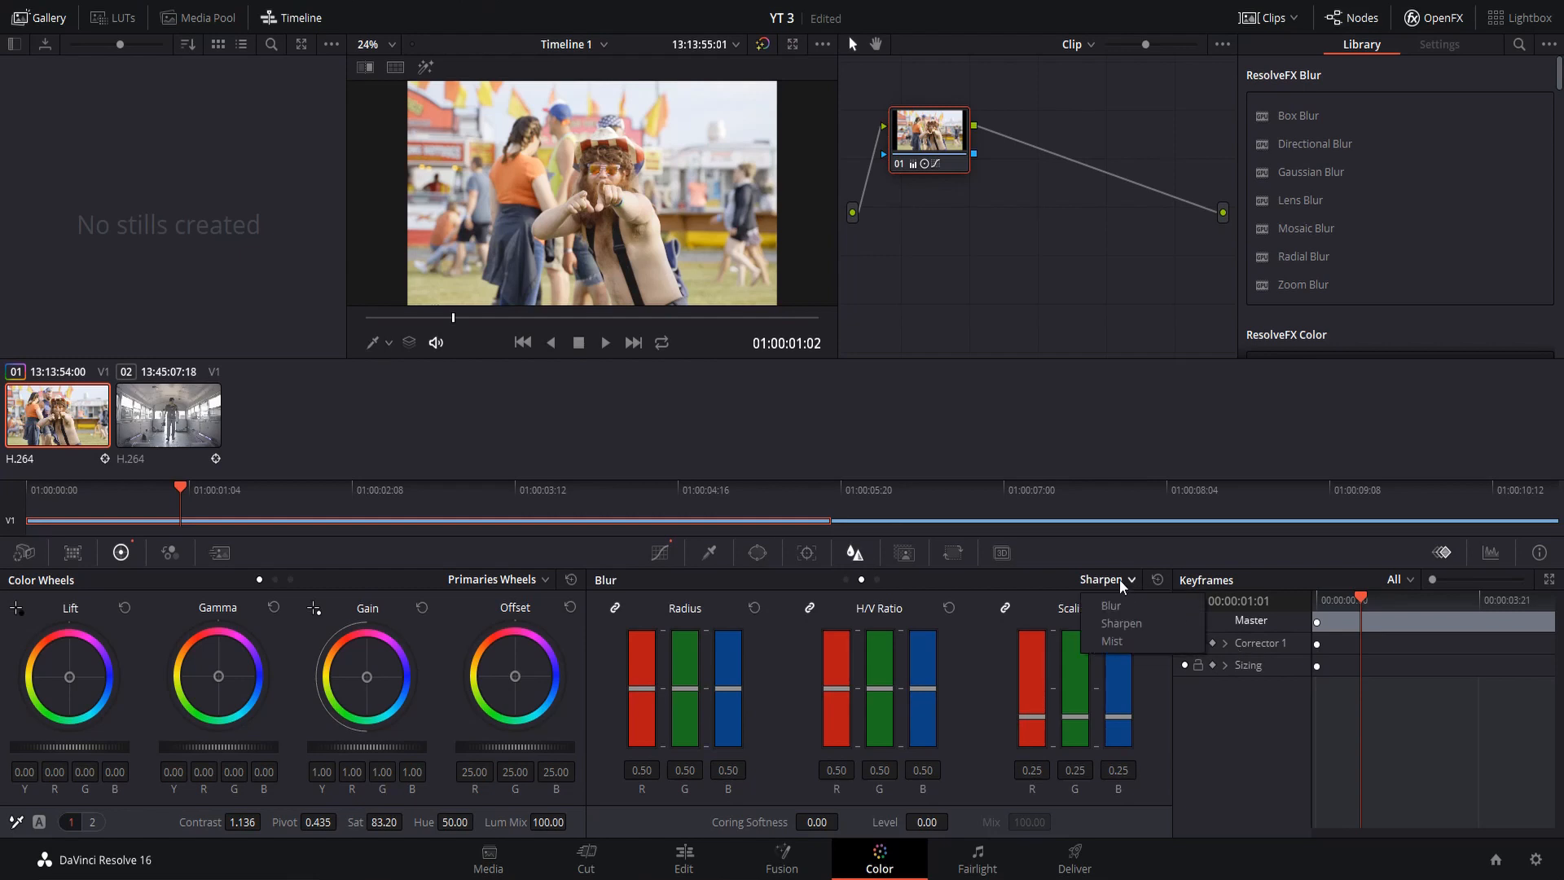
left_click(1120, 624)
scroll(700, 681, "down", 3)
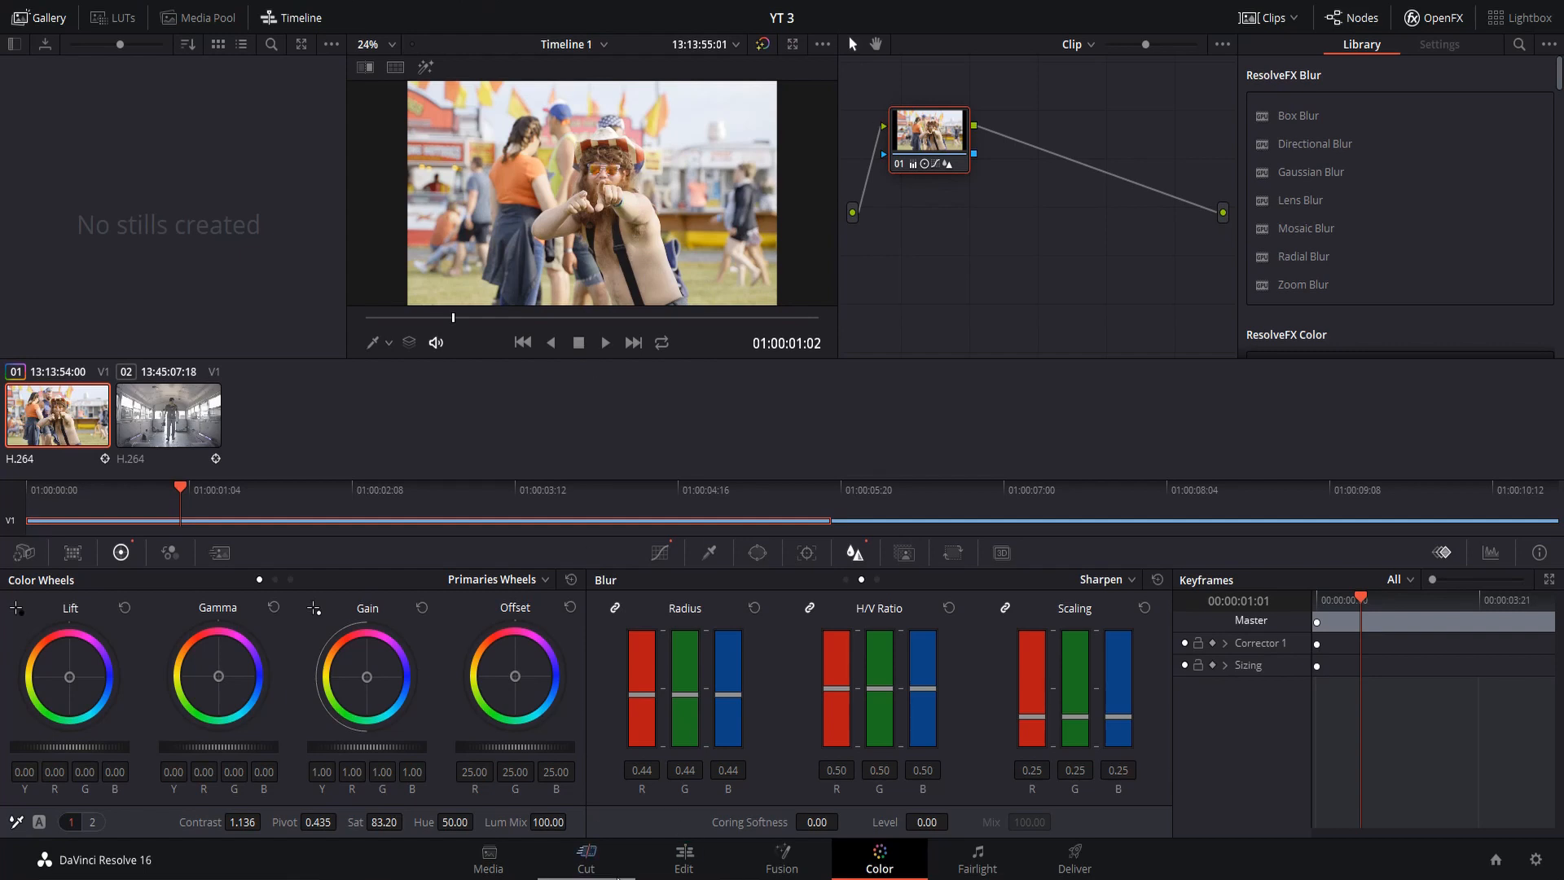
Select the second clip, the bus interior, park the playhead at 01:00:07:10 and set contrast to 1.142
left_click(168, 426)
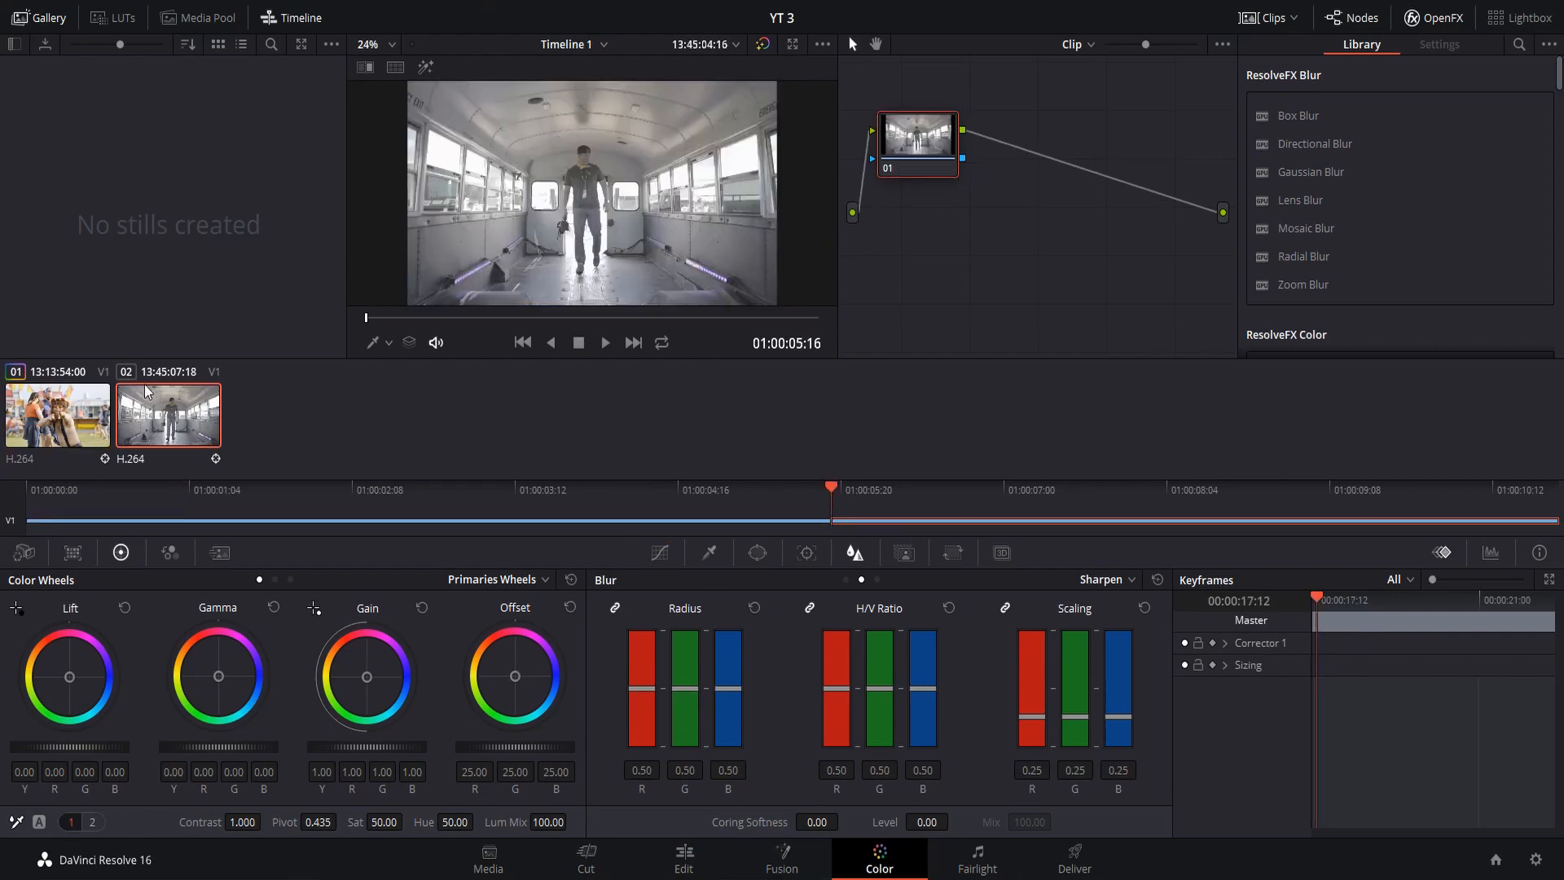
left_click(660, 553)
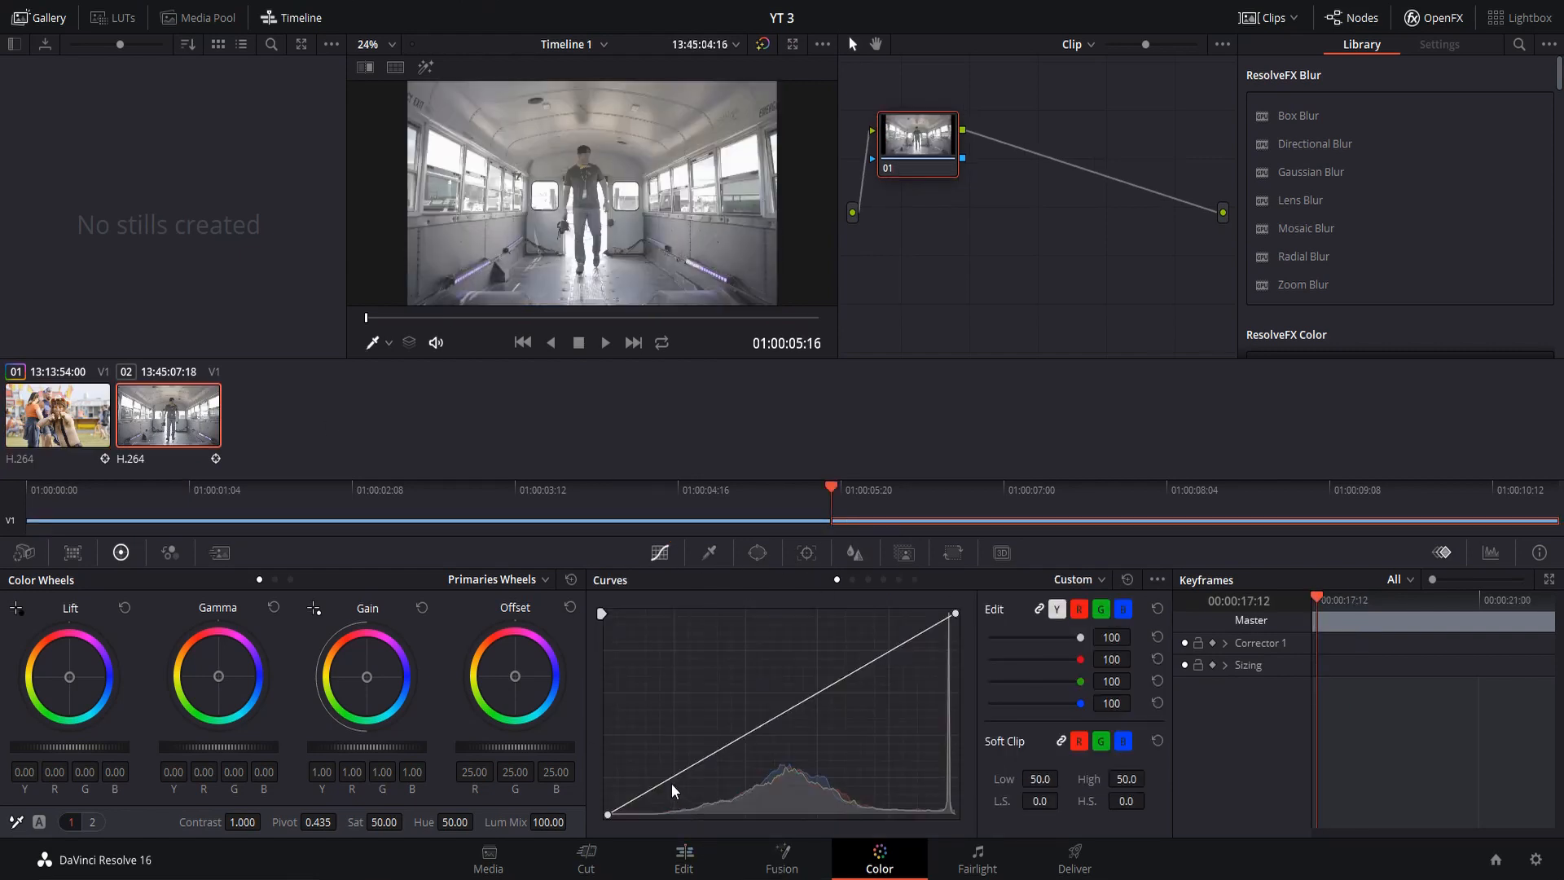
mouse_move(1059, 485)
left_mouse_down()
mouse_move(1116, 481)
mouse_move(1079, 485)
left_mouse_up()
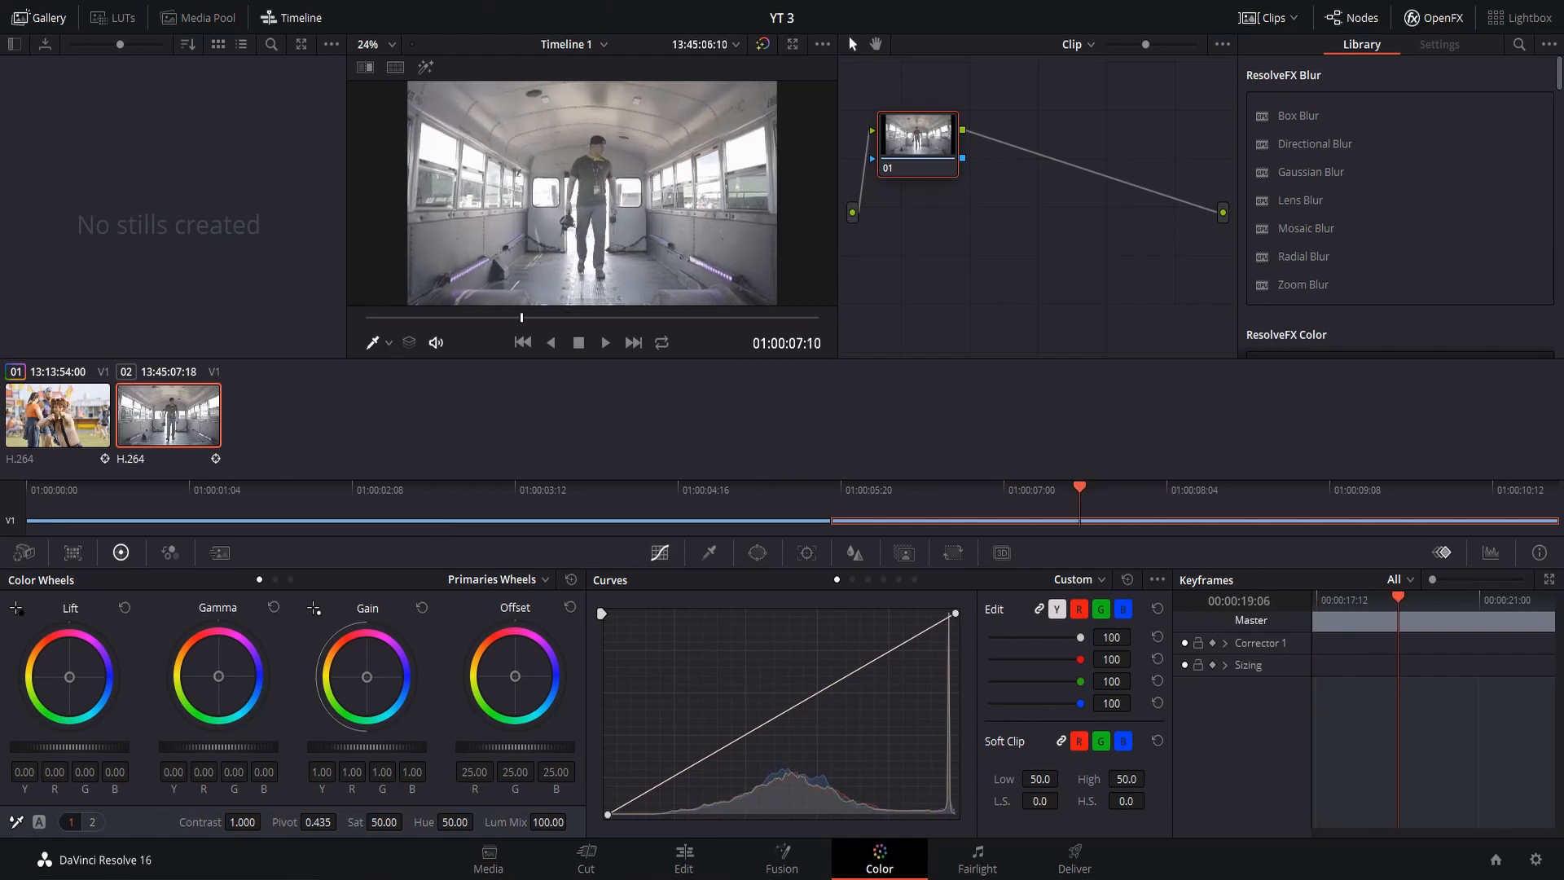
mouse_move(233, 823)
left_mouse_down()
mouse_move(285, 821)
mouse_move(234, 822)
left_mouse_up()
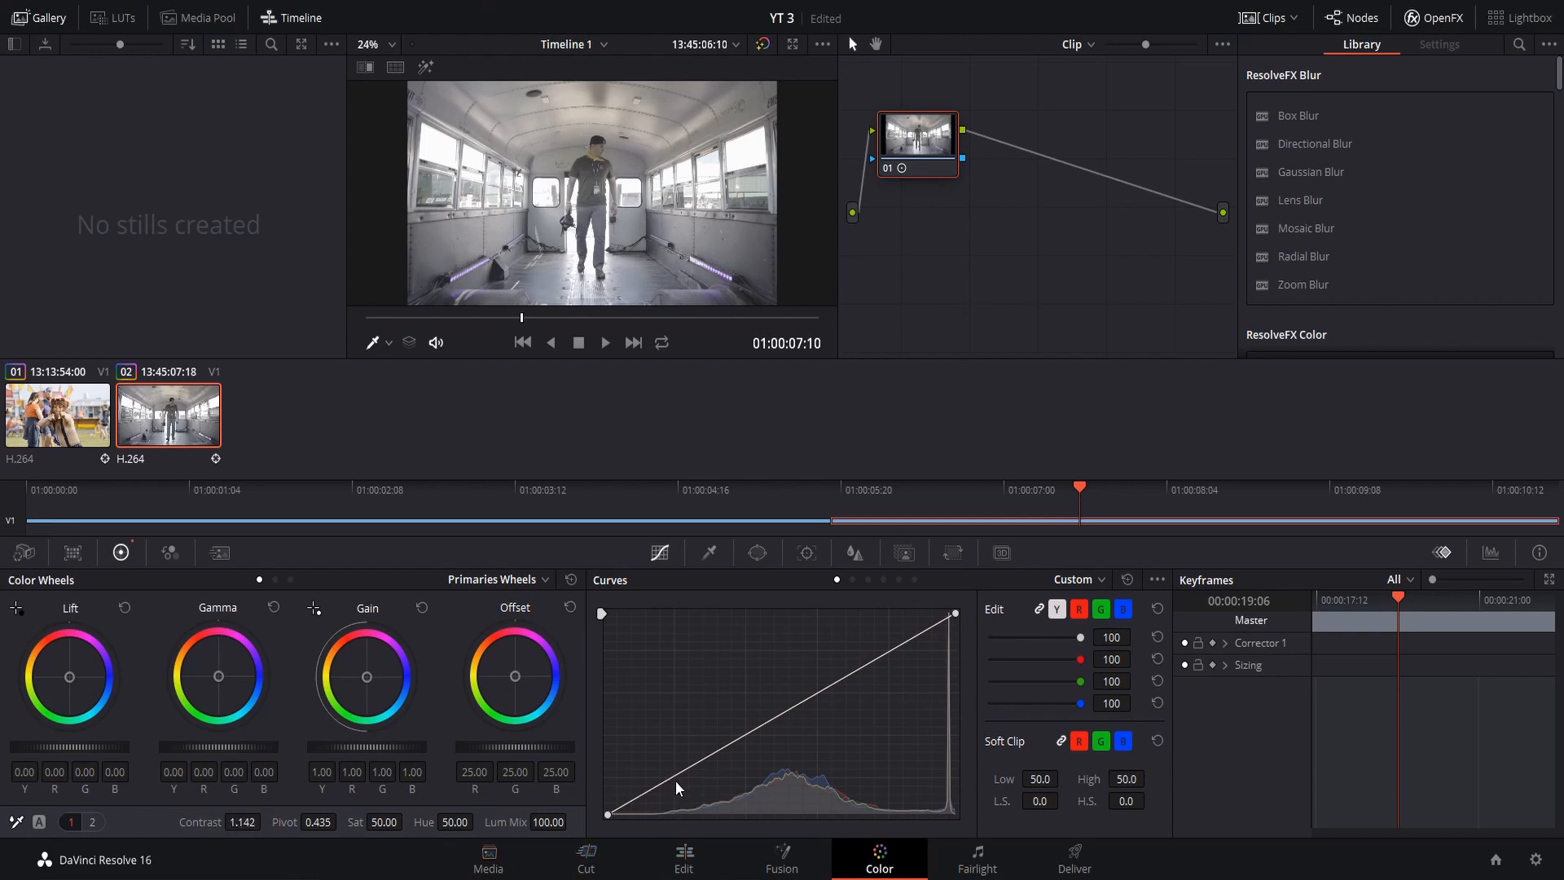
Shape the bus clip's custom curve into an S with lowered shadows, raised highlights and slightly lowered midtones, and set saturation to 84.00
left_click_drag(671, 776, 681, 802)
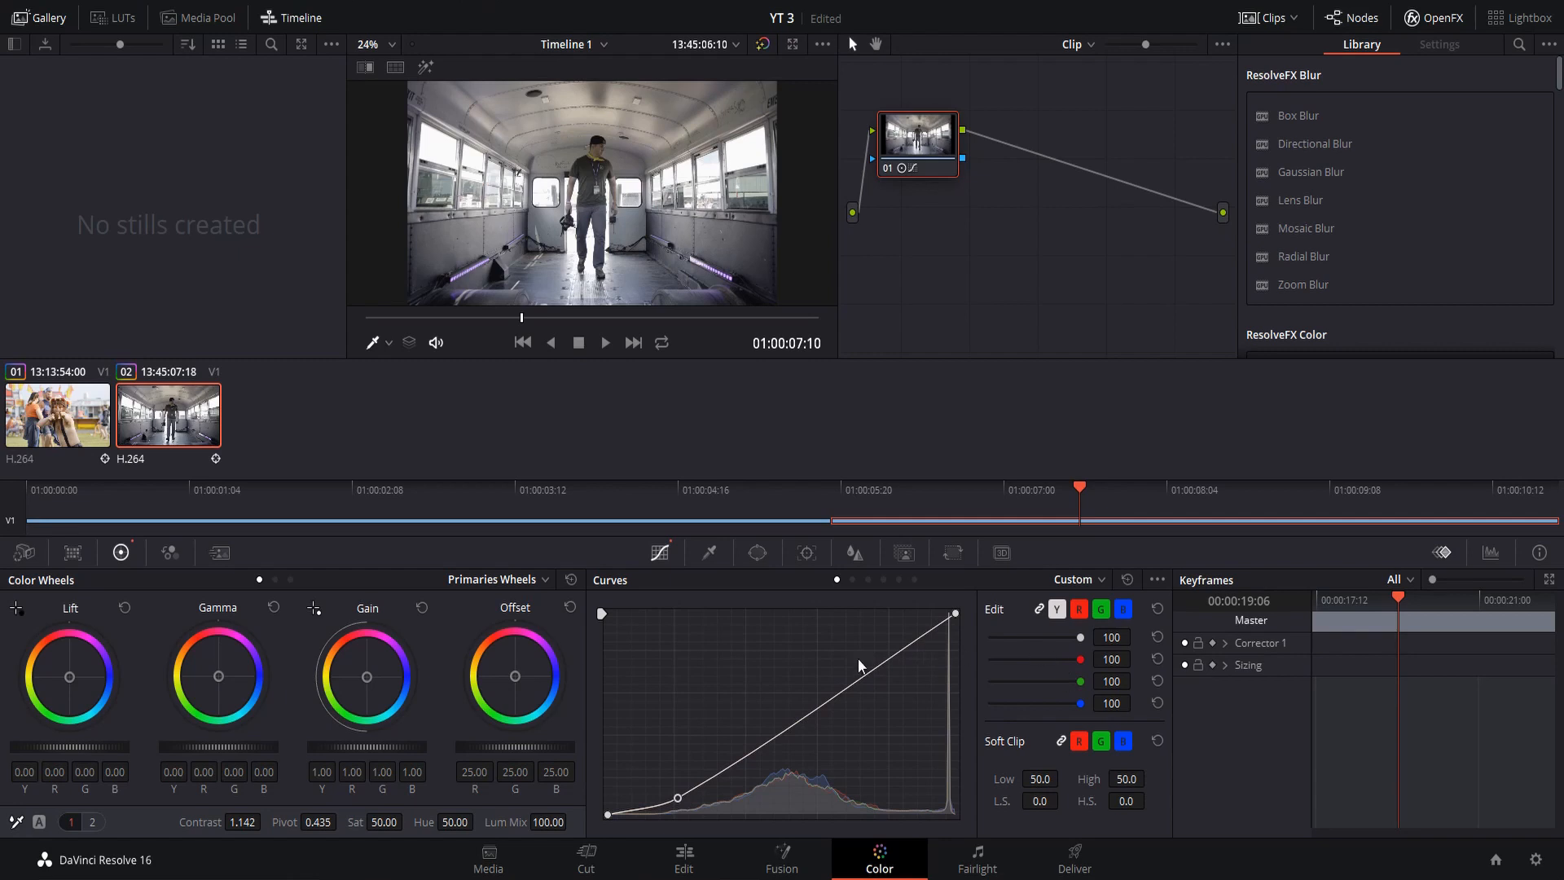
left_click_drag(890, 661, 886, 652)
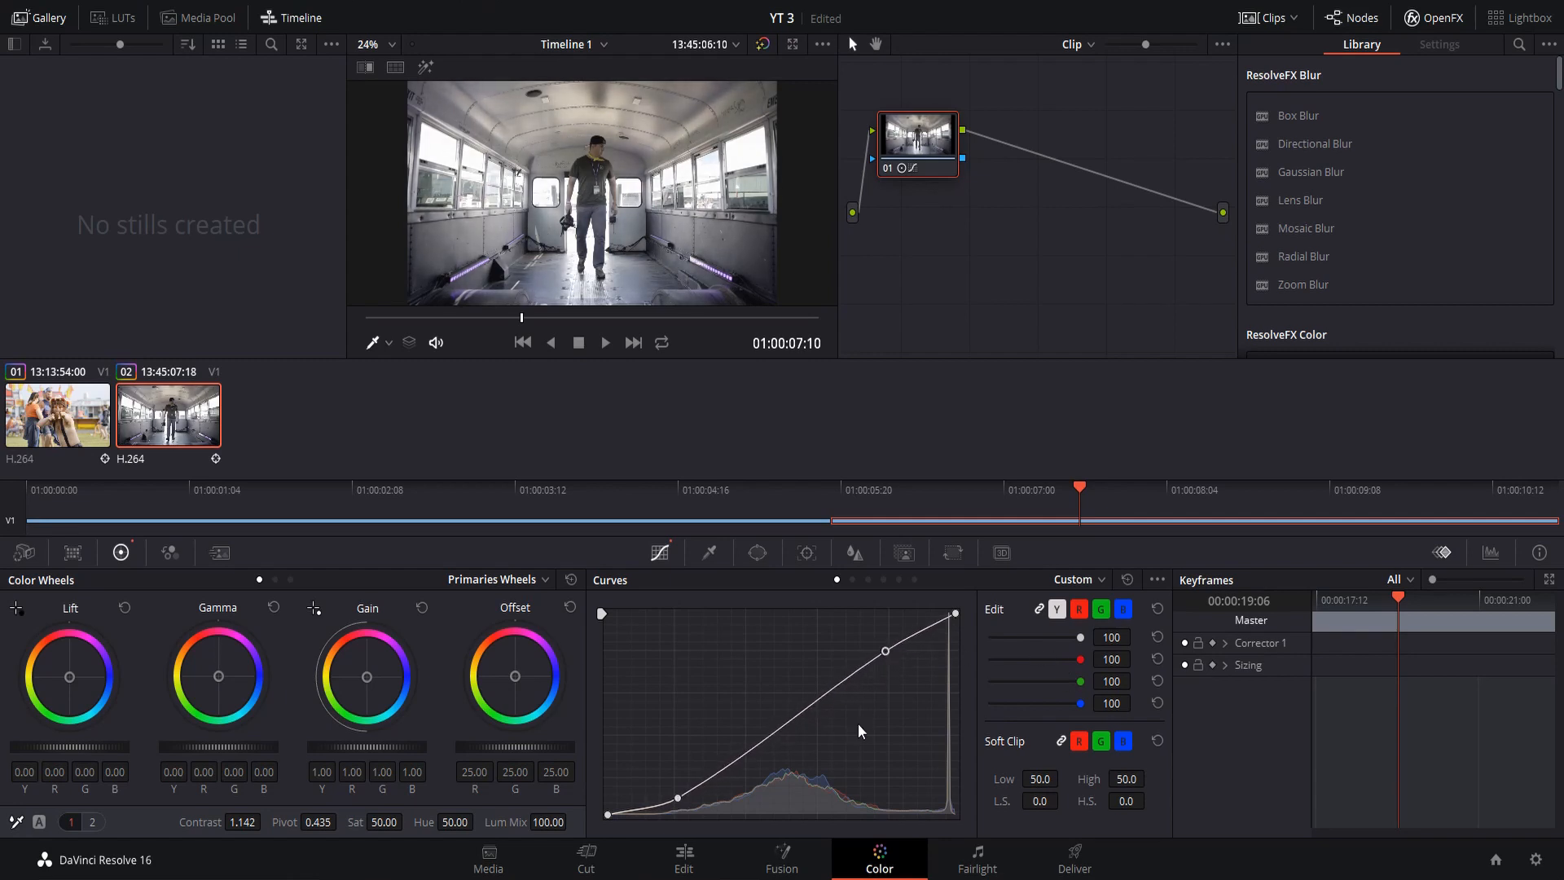
left_click_drag(770, 730, 780, 732)
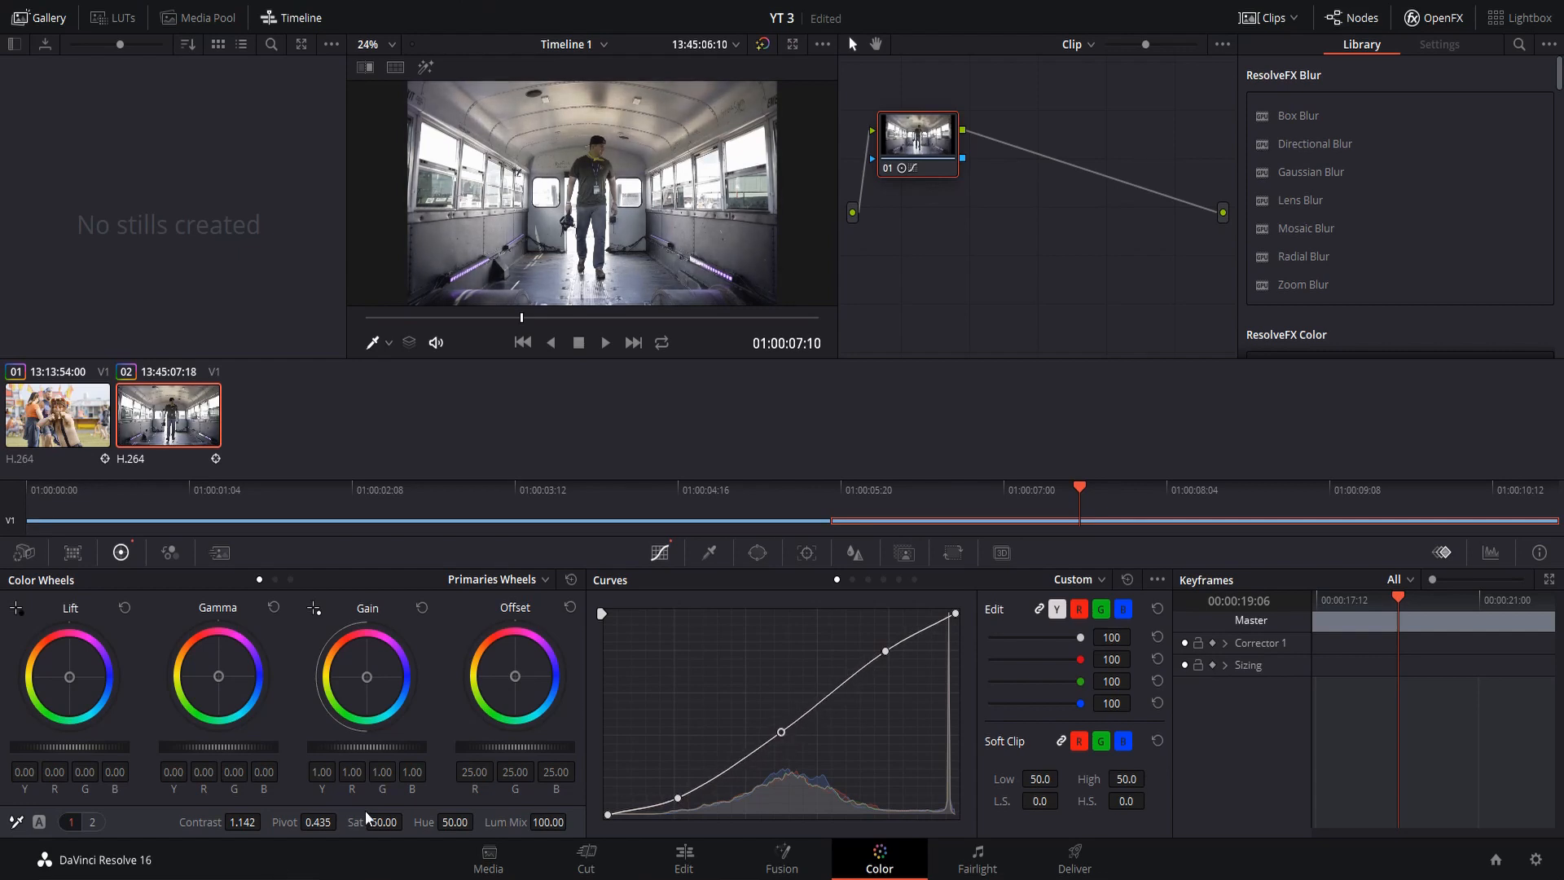
mouse_move(407, 822)
left_mouse_down()
mouse_move(454, 821)
mouse_move(408, 820)
left_mouse_up()
Sharpen the bus clip by setting the sharpening radius to 0.44 on all three channels
left_click(855, 554)
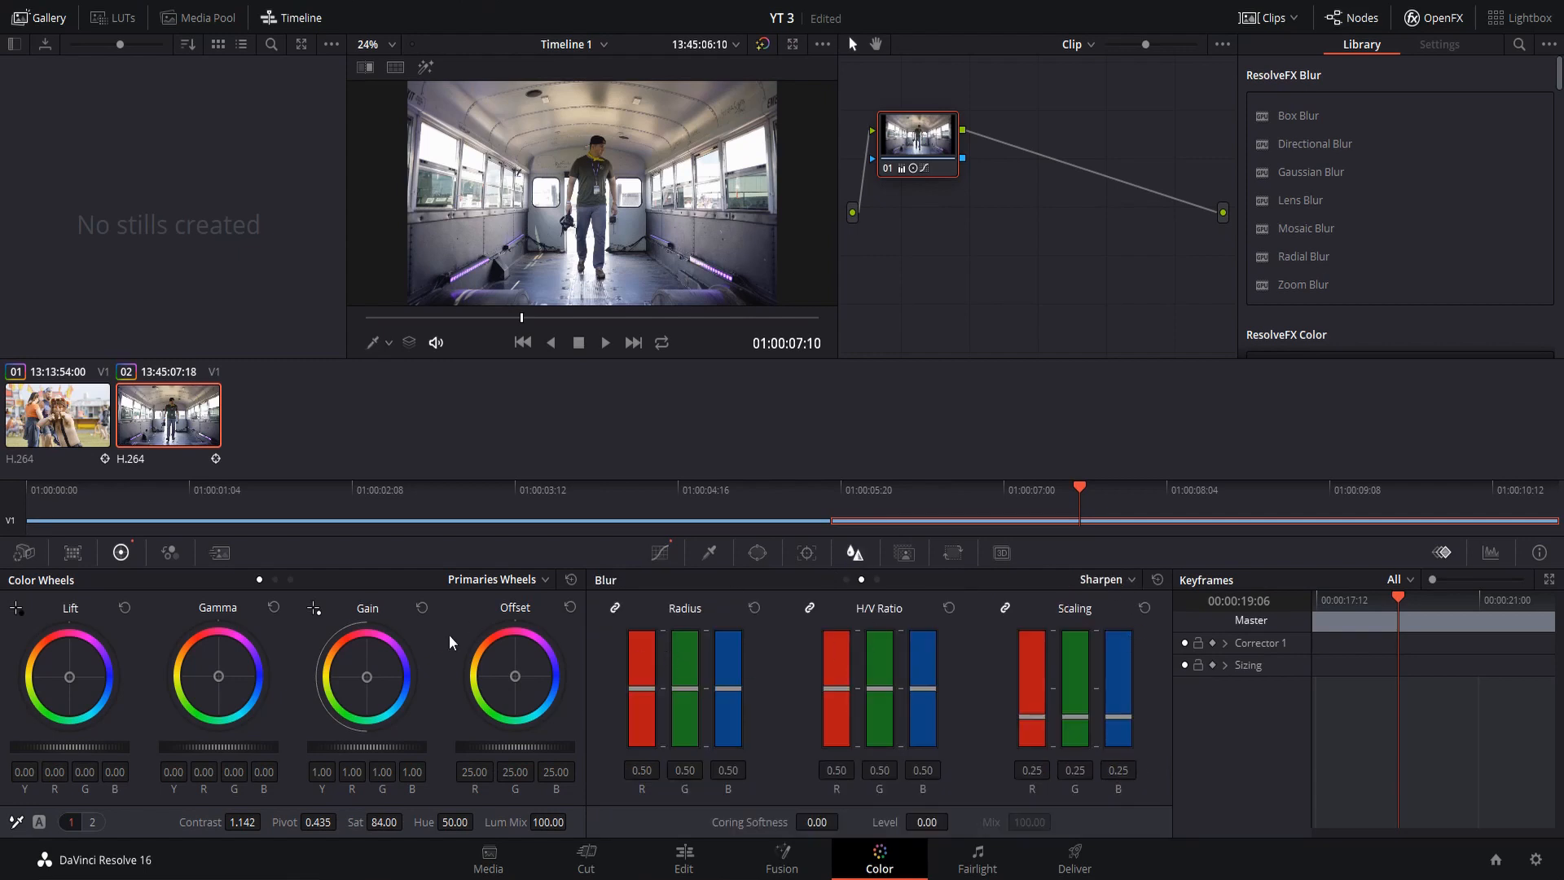
left_click_drag(719, 681, 697, 673)
Compare the Blur mode settings and grades of both clips, ending on the fairground clip's custom curve
left_click(58, 417)
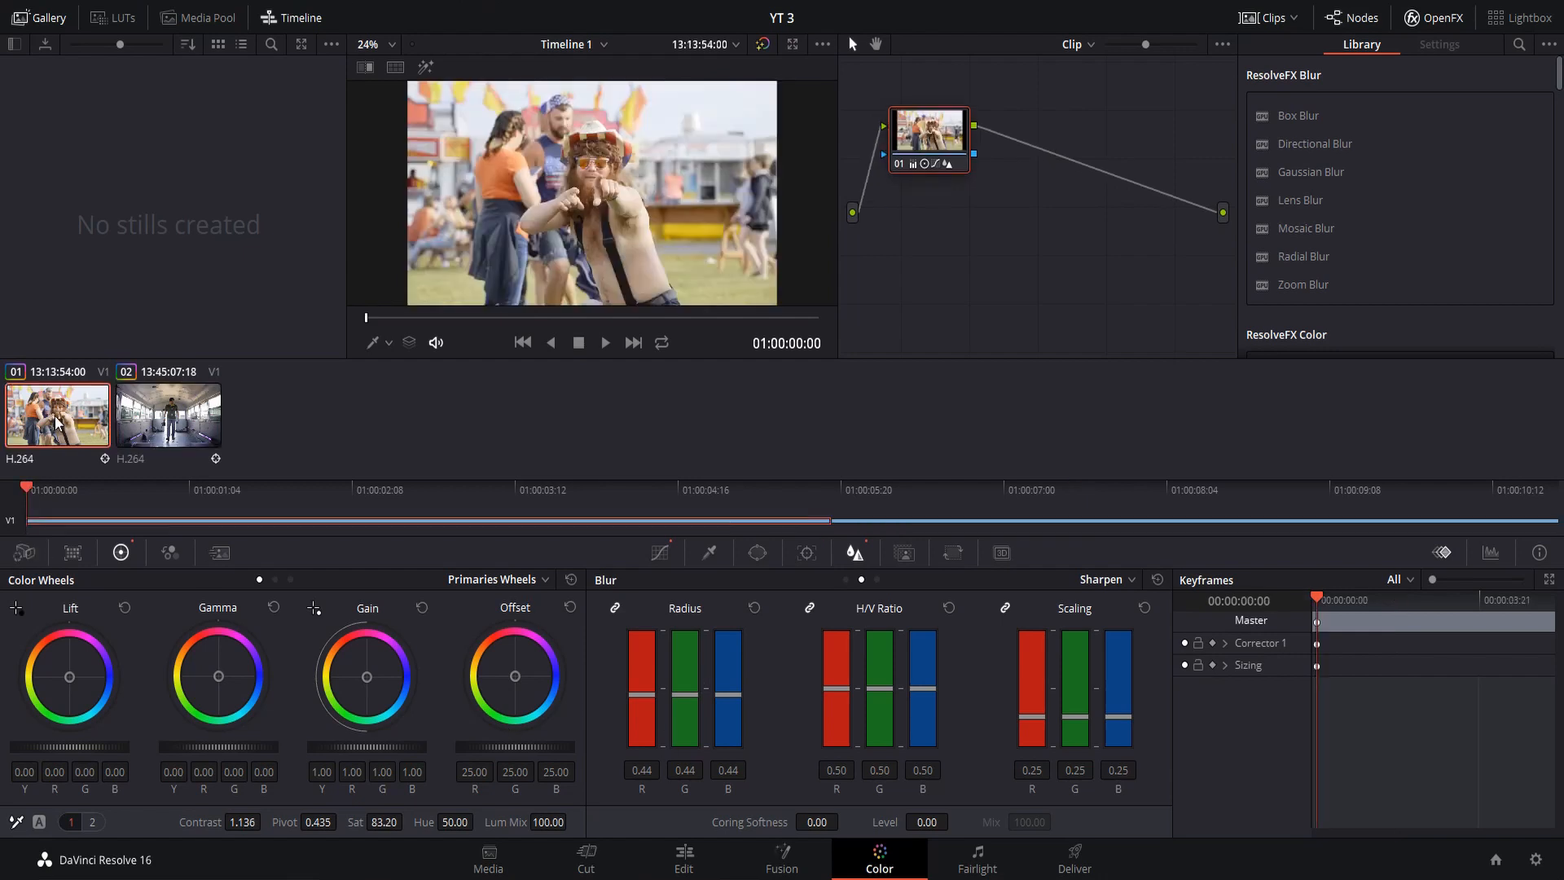
left_click(848, 580)
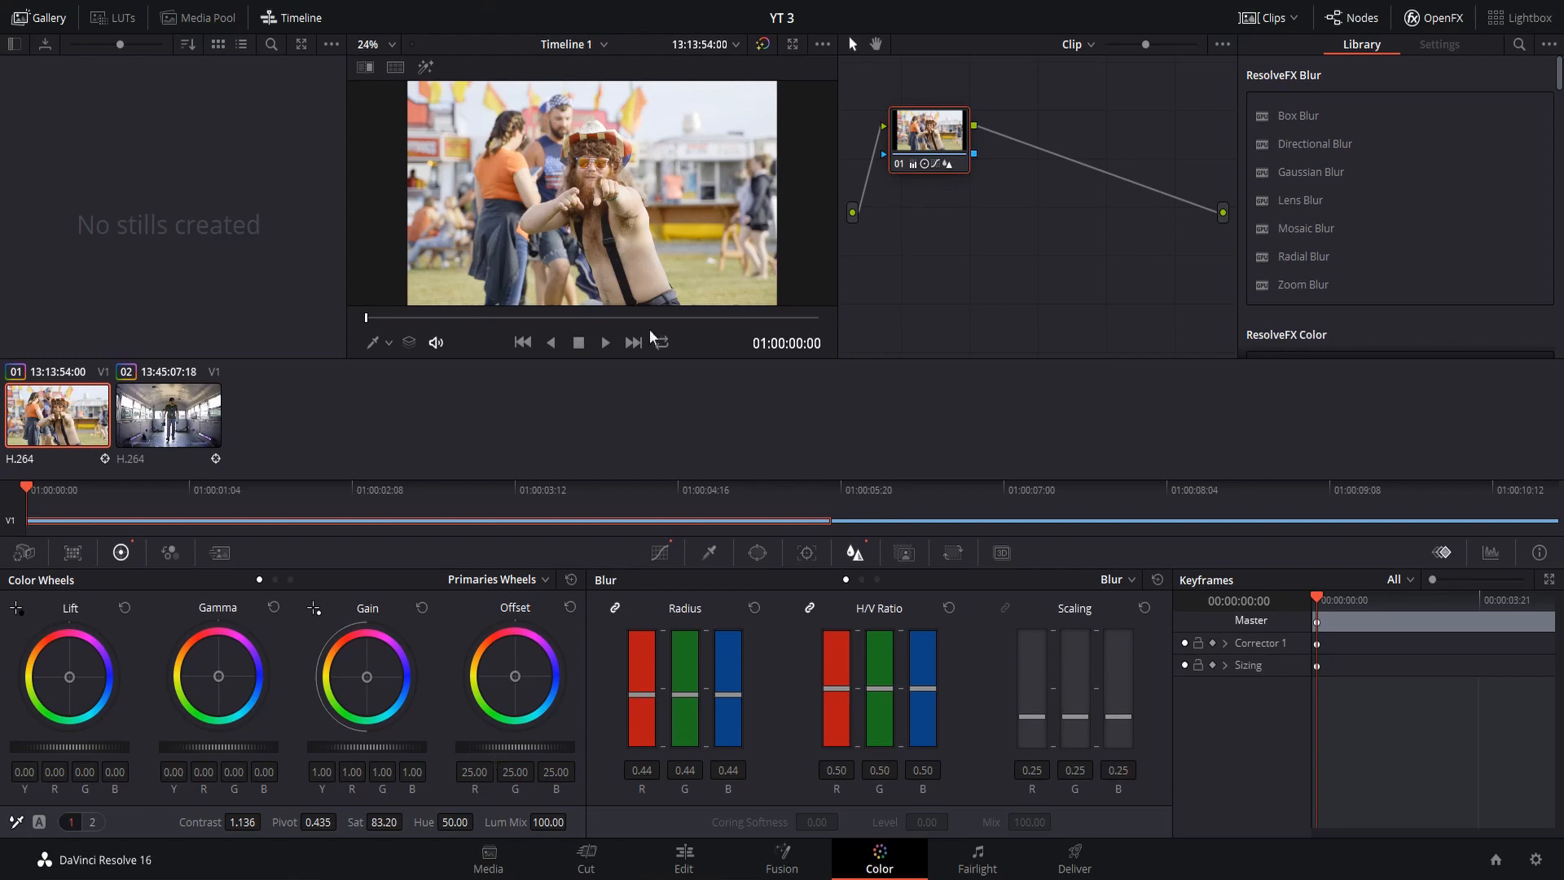
left_click(170, 425)
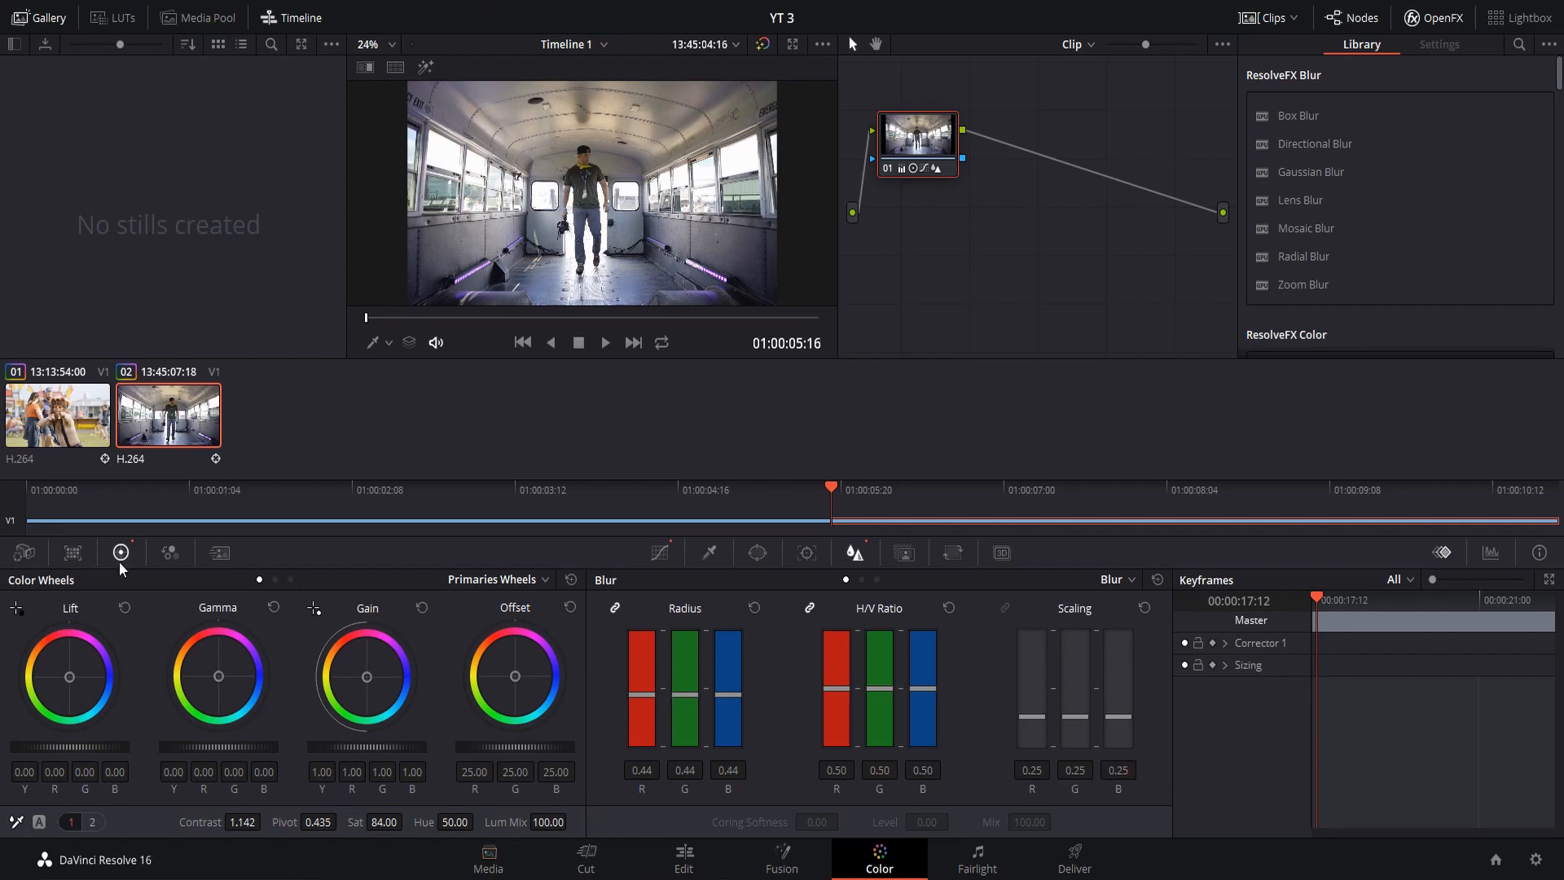
left_click(44, 419)
left_click(671, 550)
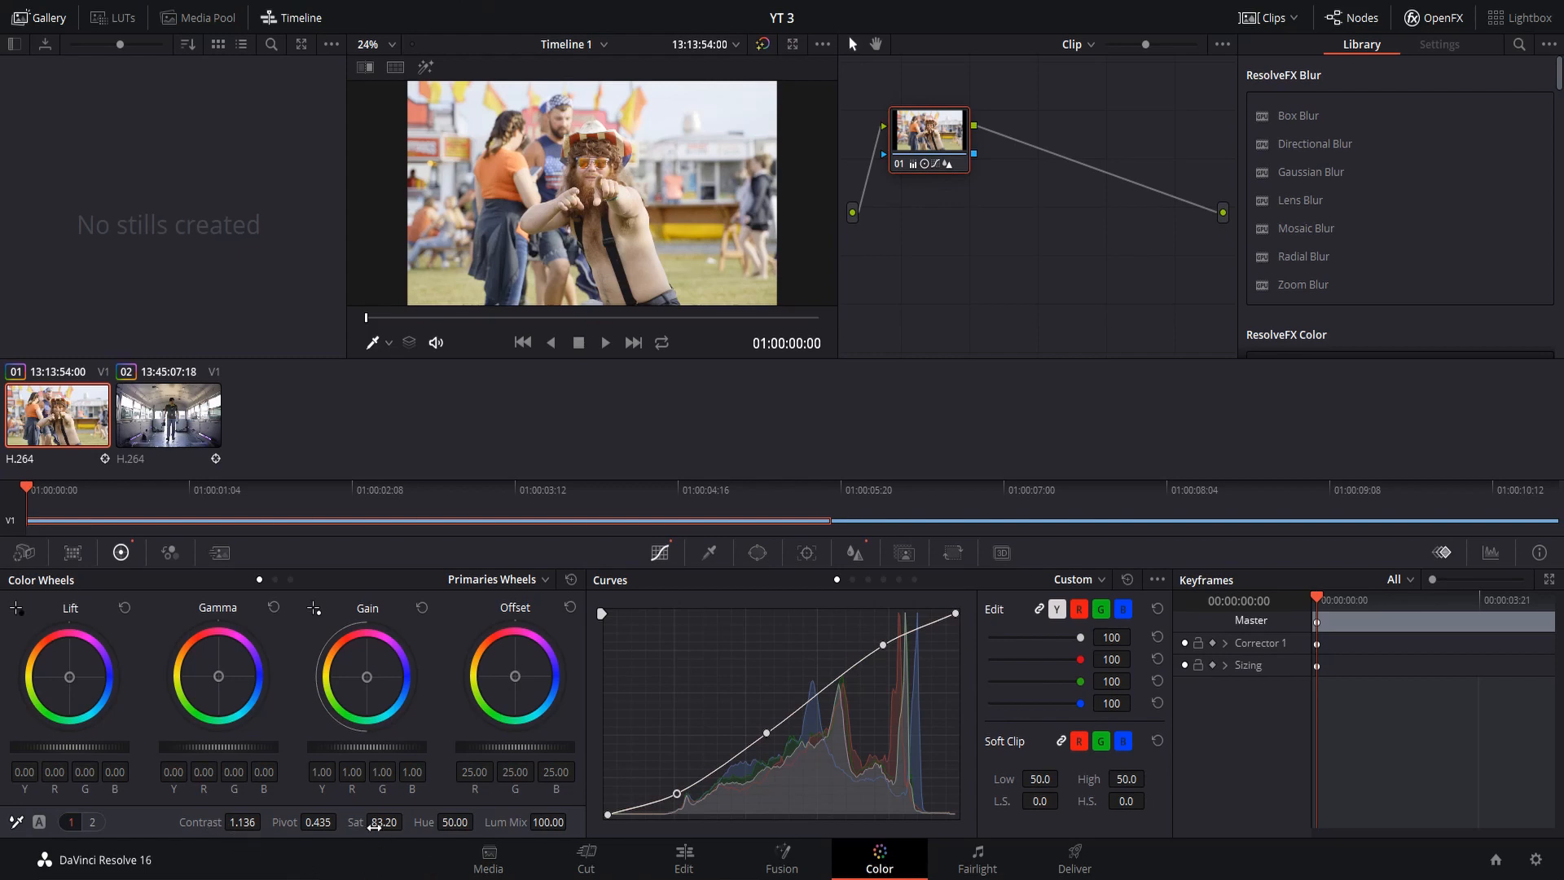
Switch to the Edit page and play the graded timeline, stopping at 01:00:10:06
left_click(685, 857)
key("space")
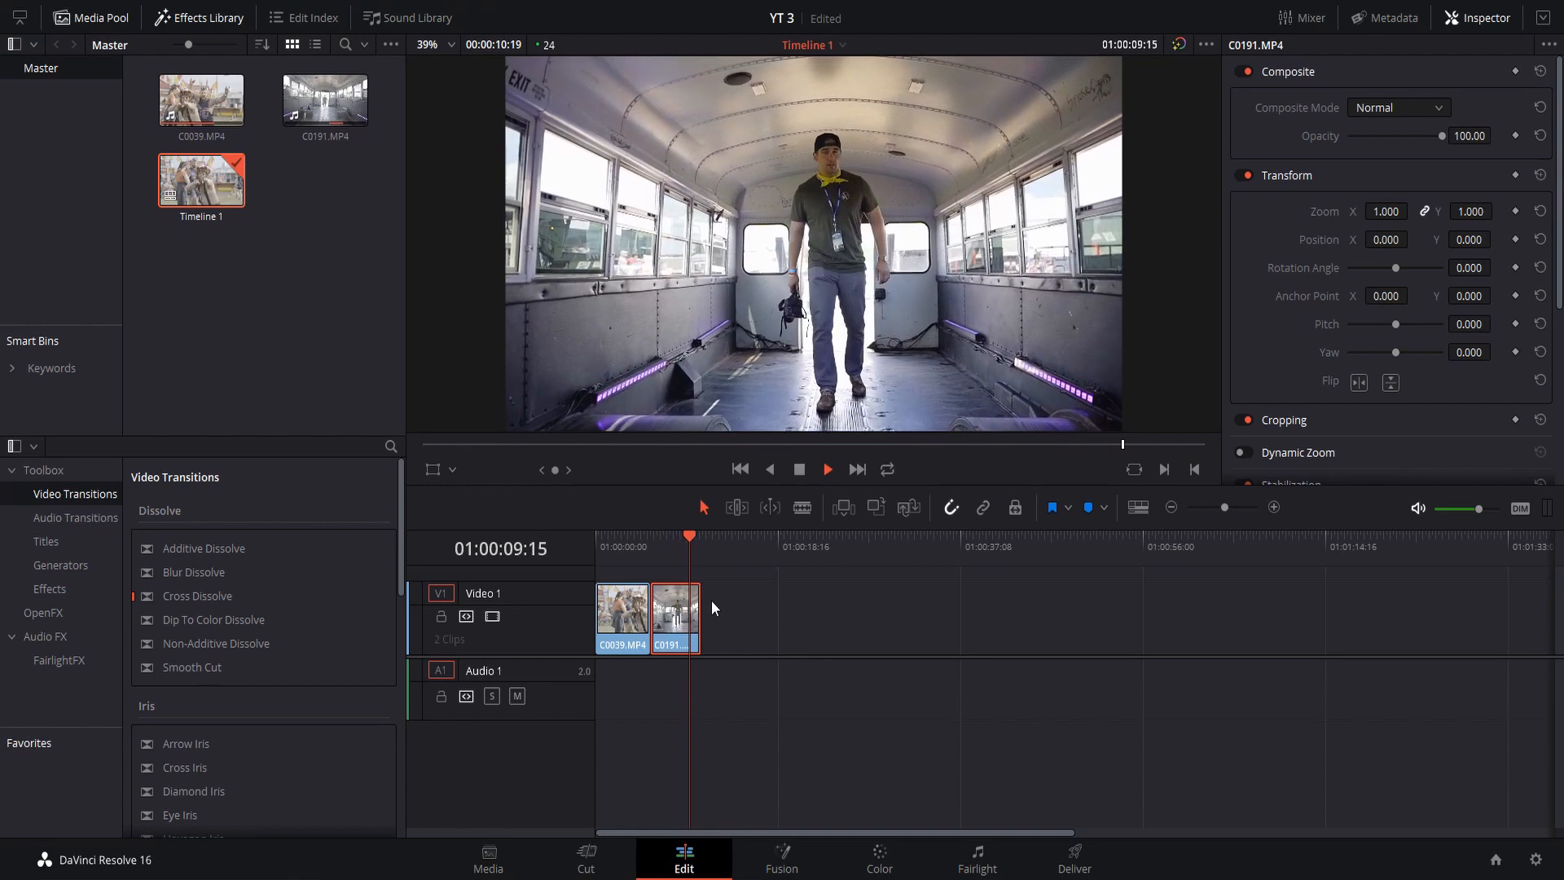
key("space")
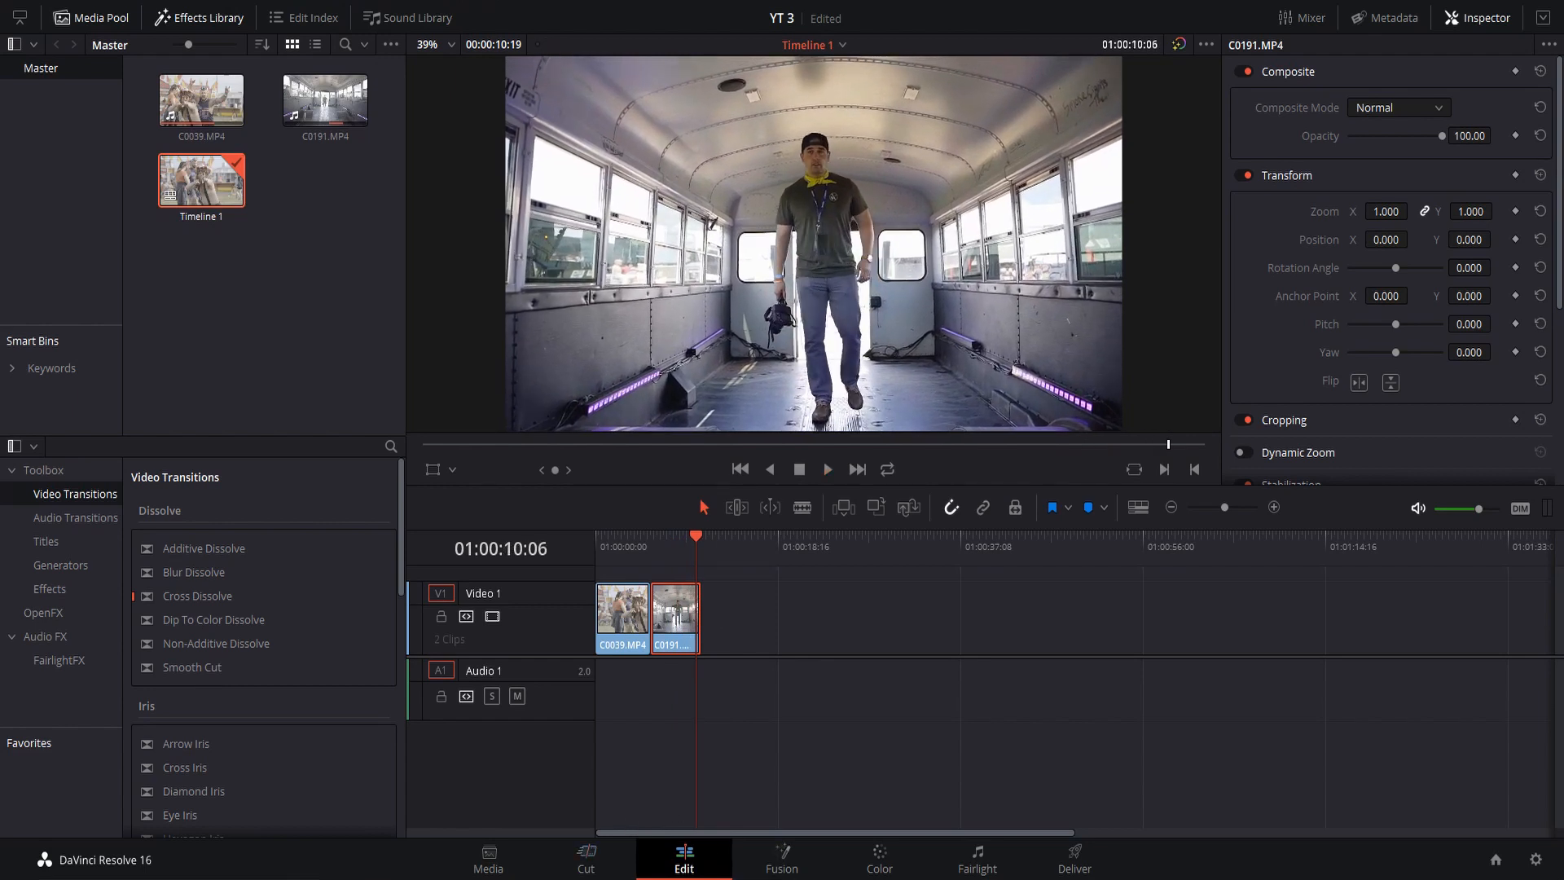
Return to the Color page, examine the Hue Vs Hue and neighbouring curve types, and go back to the Custom curve
left_click(888, 857)
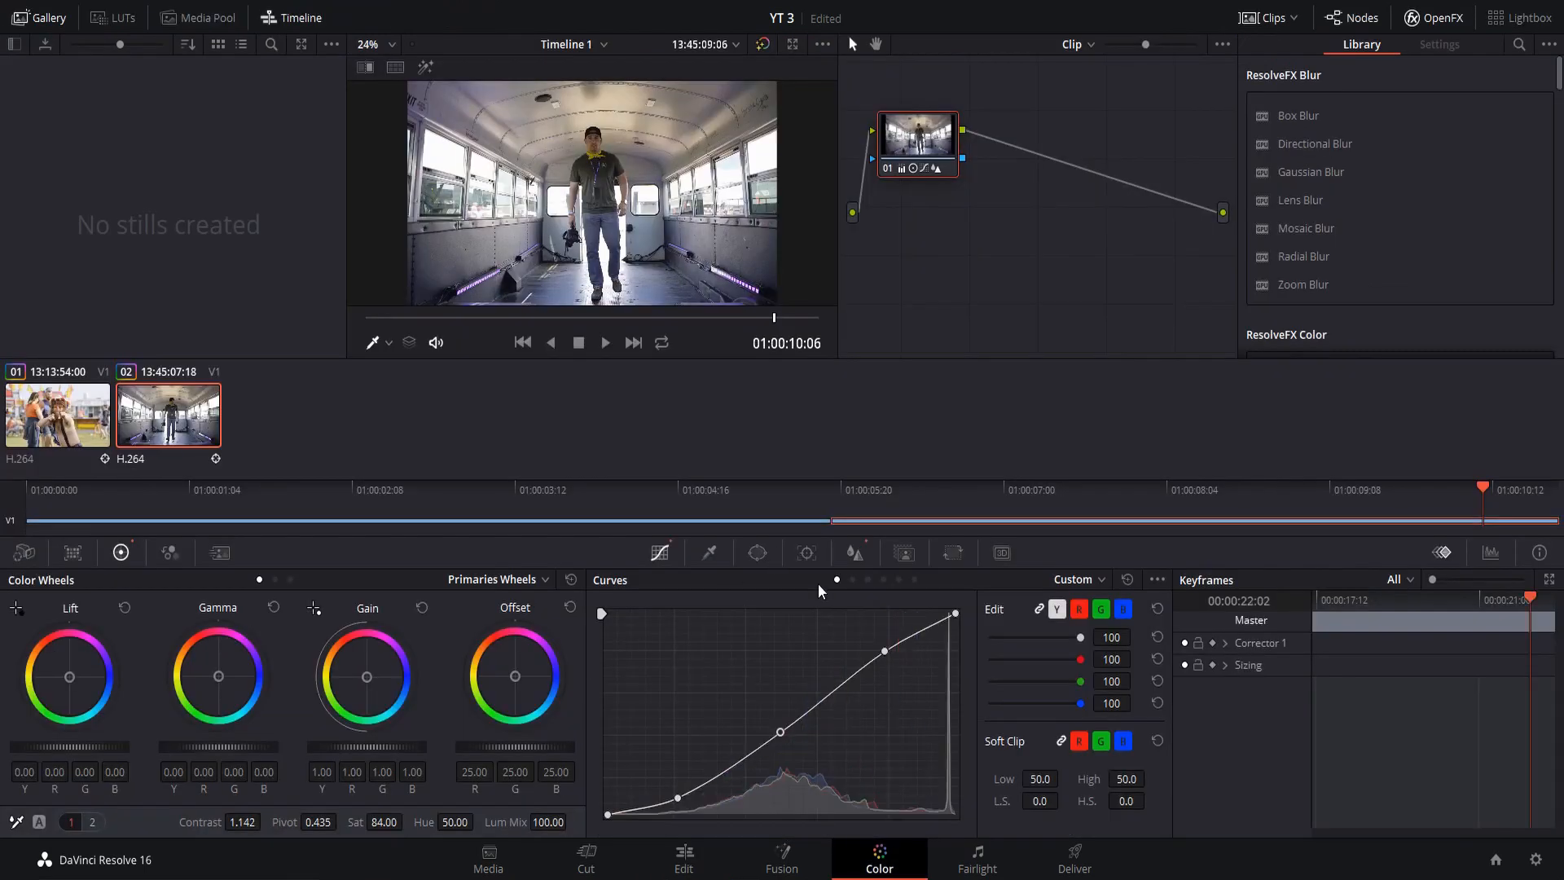
left_click(852, 579)
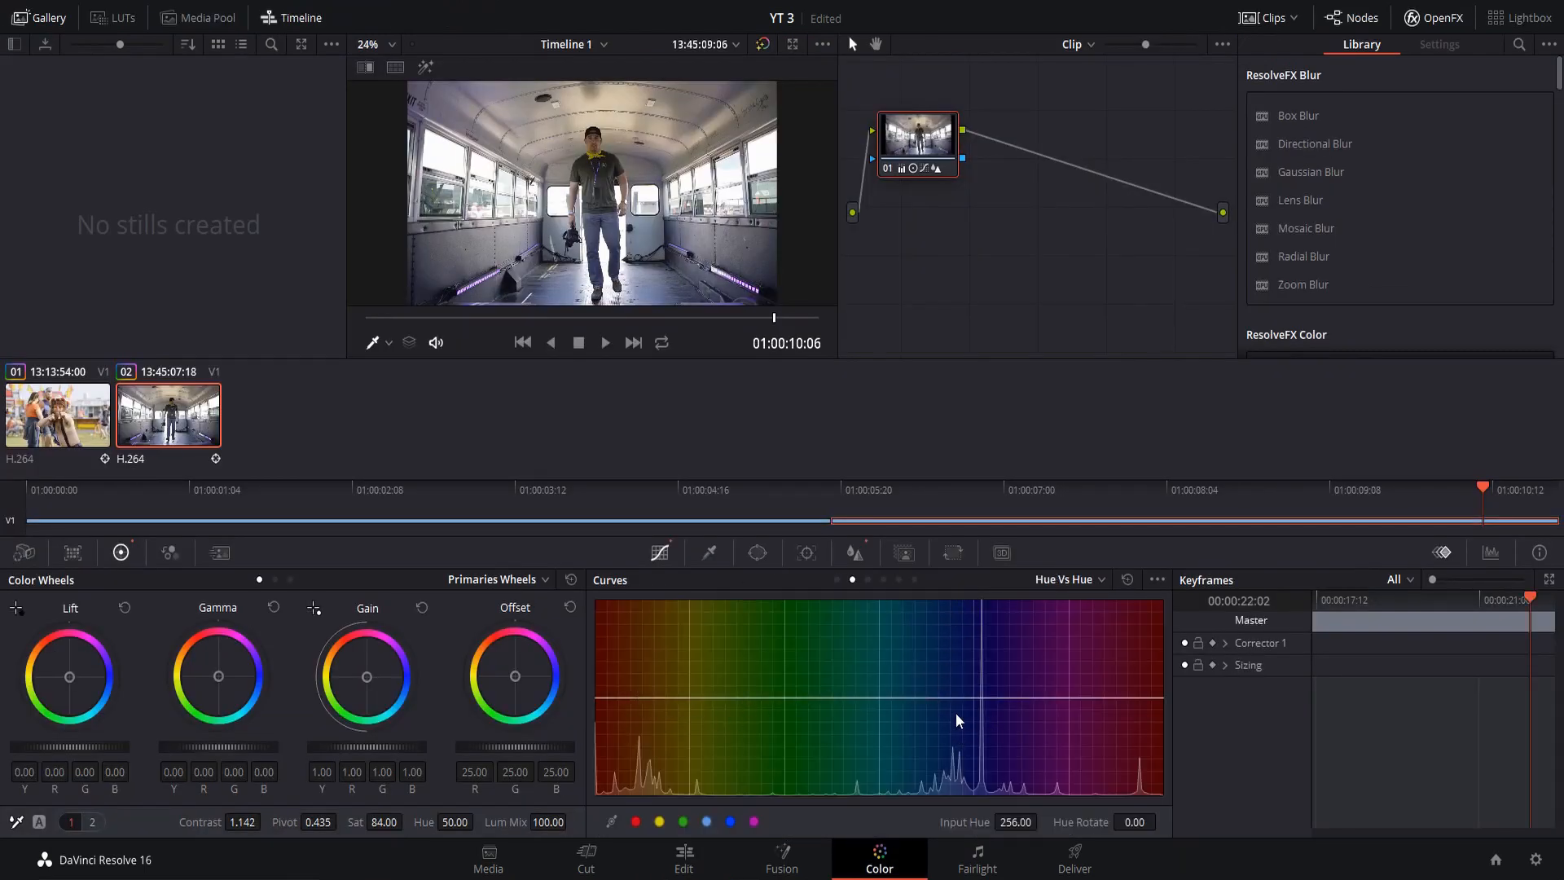
left_click(869, 579)
left_click(836, 579)
left_click(848, 581)
left_click(837, 580)
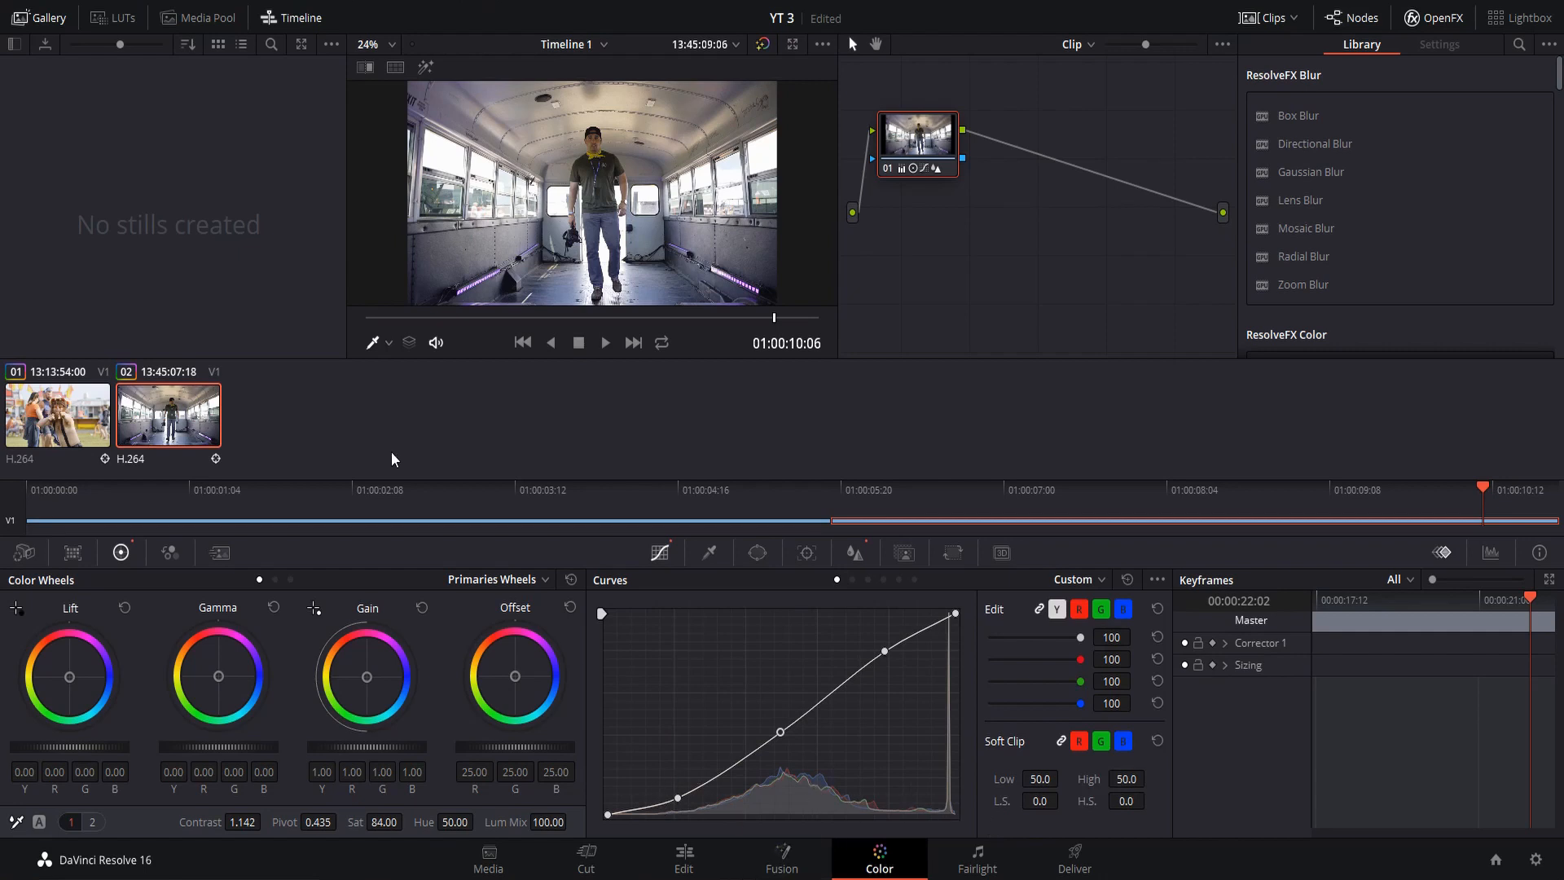
Bring up the fairground clip again to review its finished grade and custom curve
left_click(64, 406)
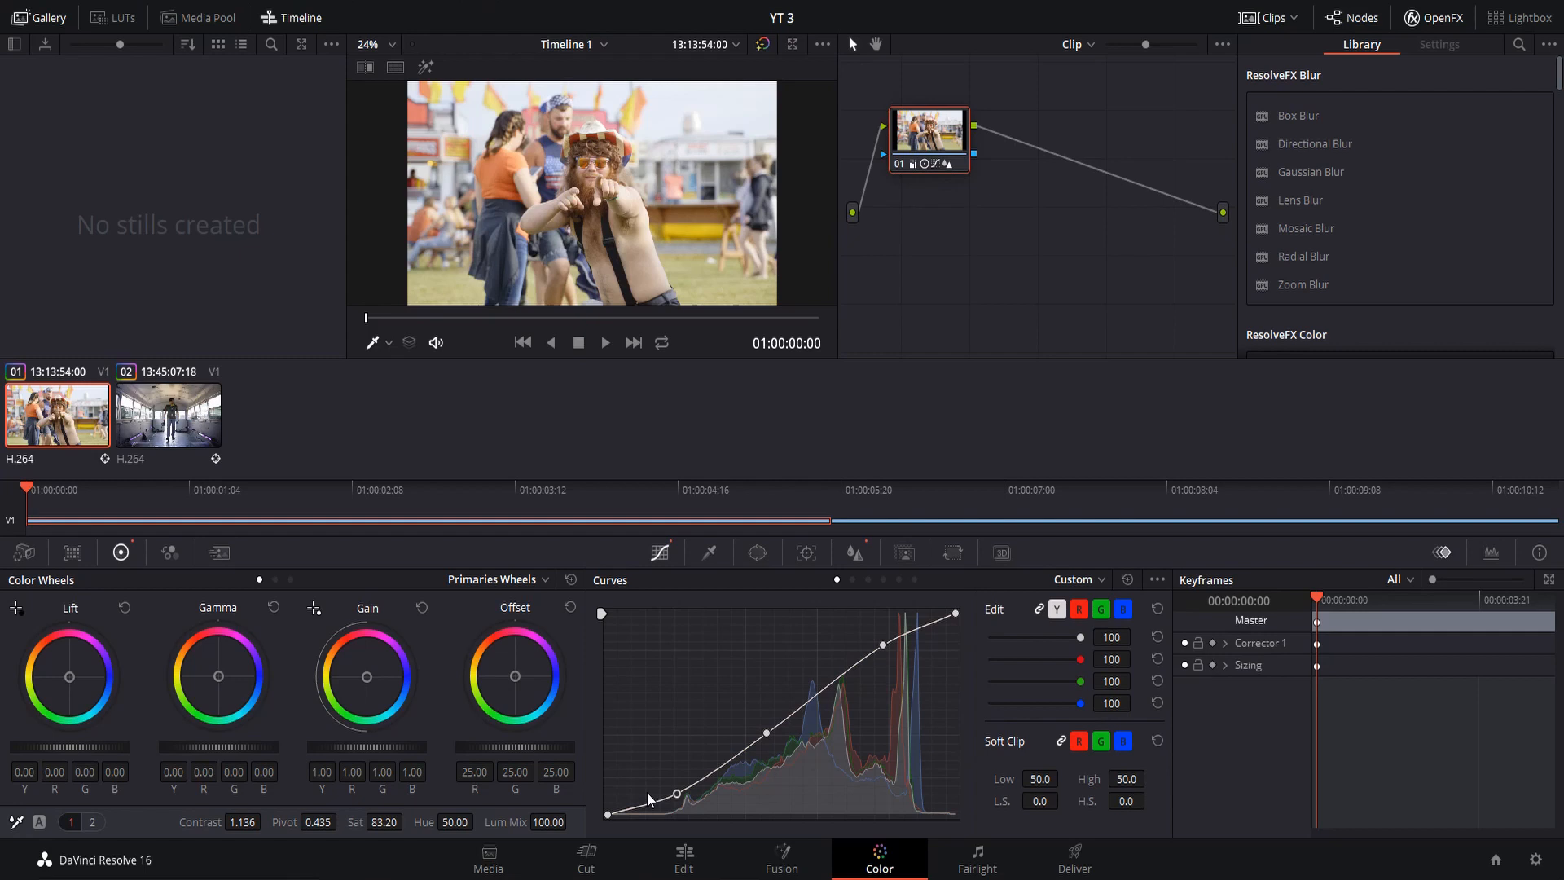
key("Down")
left_click(61, 416)
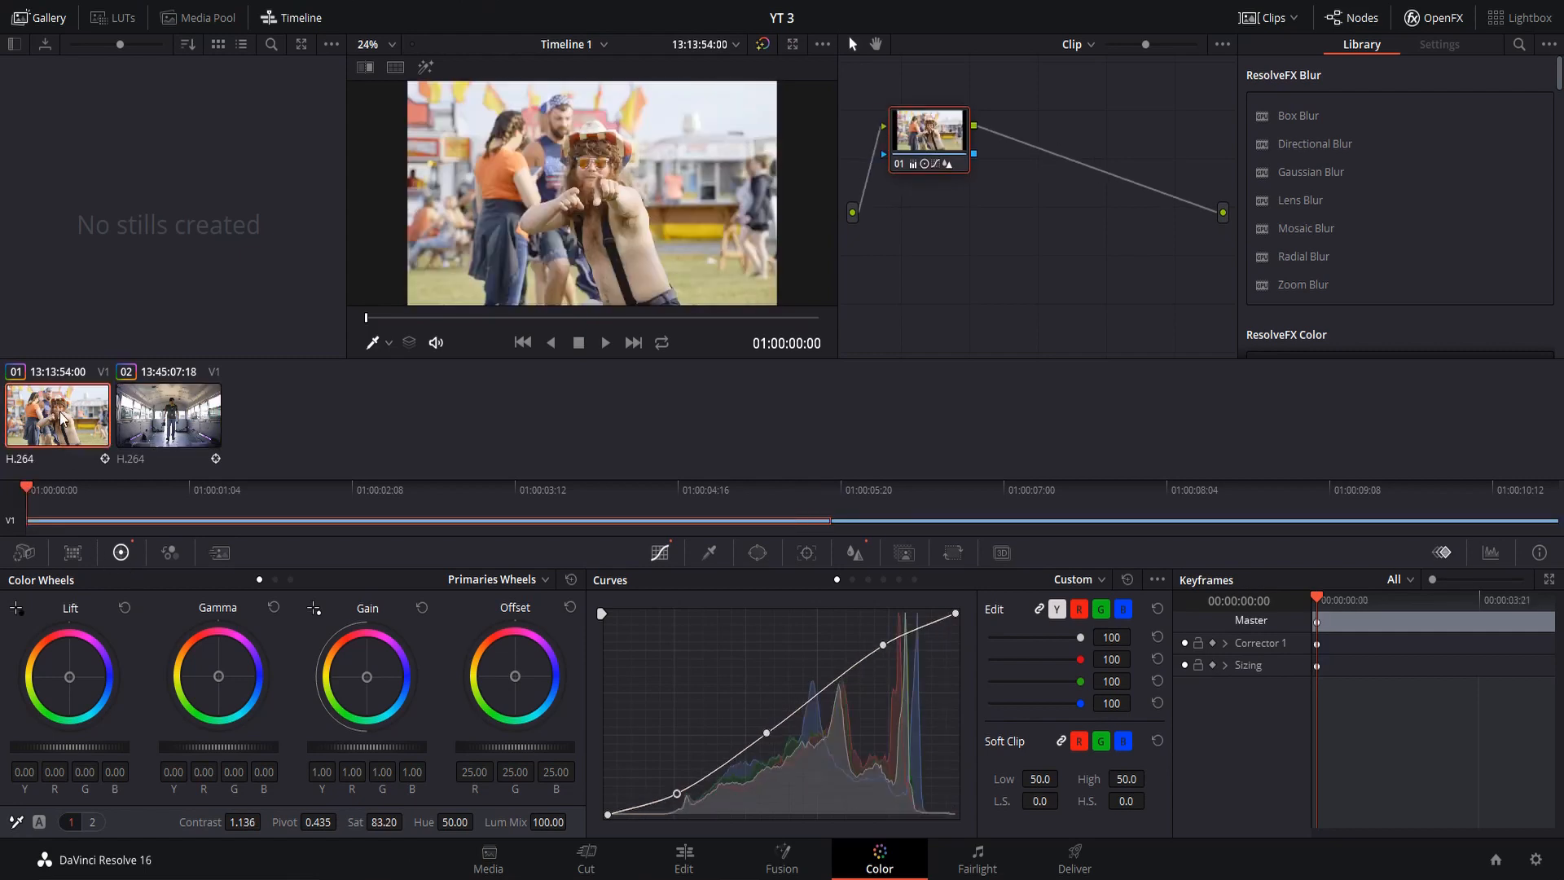